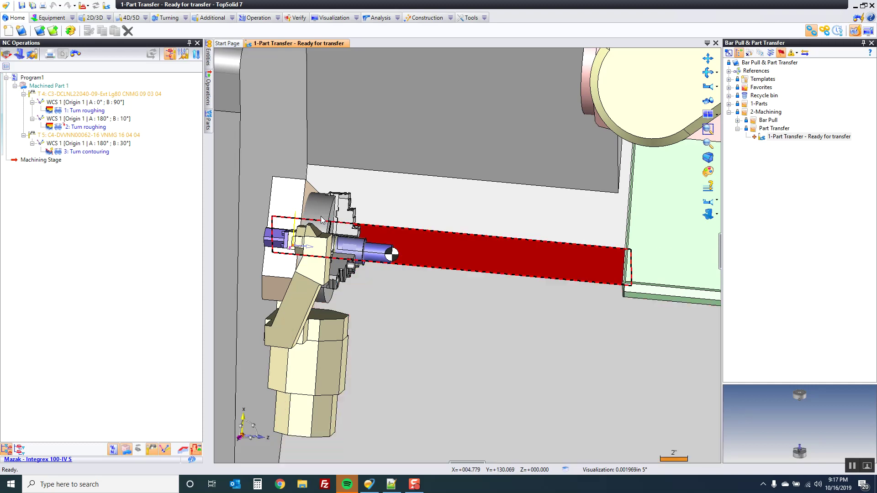
# - Simulate the two Turn roughing operations and Turn contouring on Machined Part 1, then clear the selection
pyautogui.moveTo(115, 175); pyautogui.dragTo(79, 115)
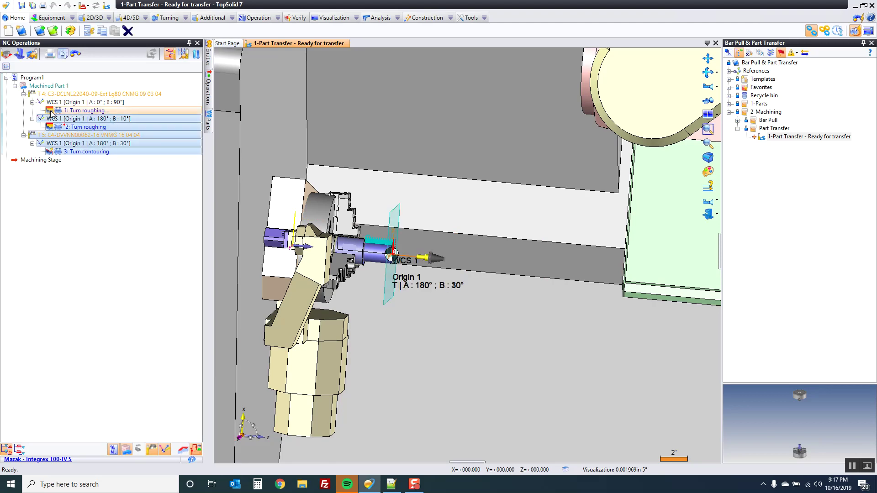
pyautogui.doubleClick(51, 114)
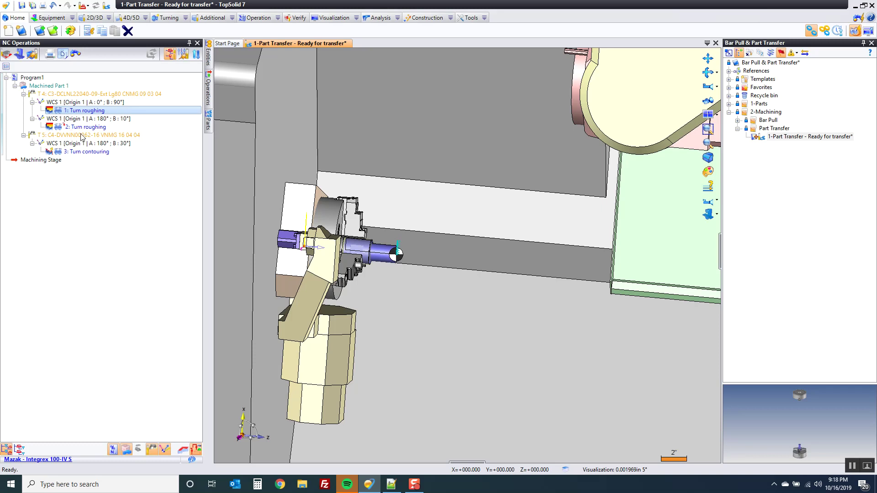
pyautogui.moveTo(89, 136)
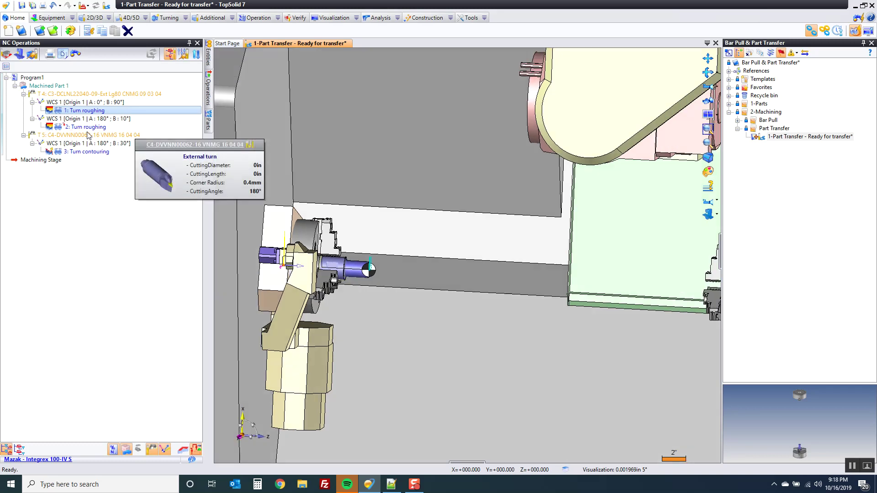
pyautogui.click(70, 273)
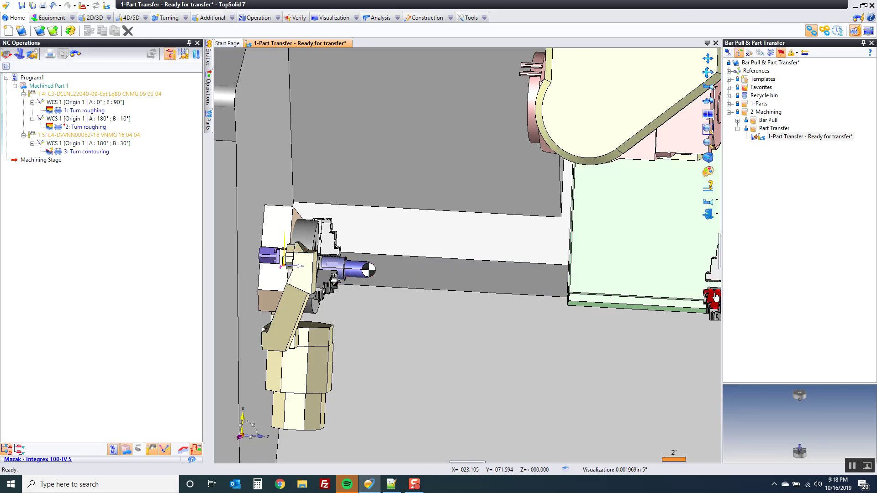
# - Create a repositioned copy of the machined part in the same document with Part Repositioning
pyautogui.click(254, 18)
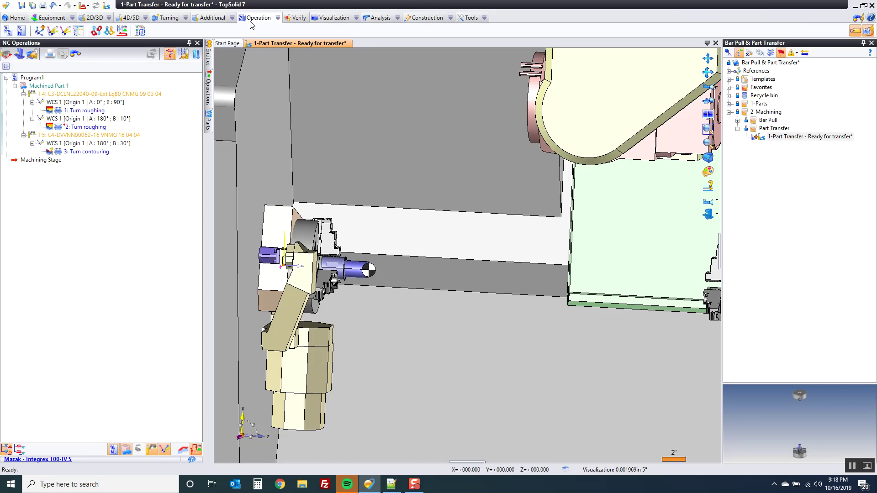
pyautogui.click(212, 18)
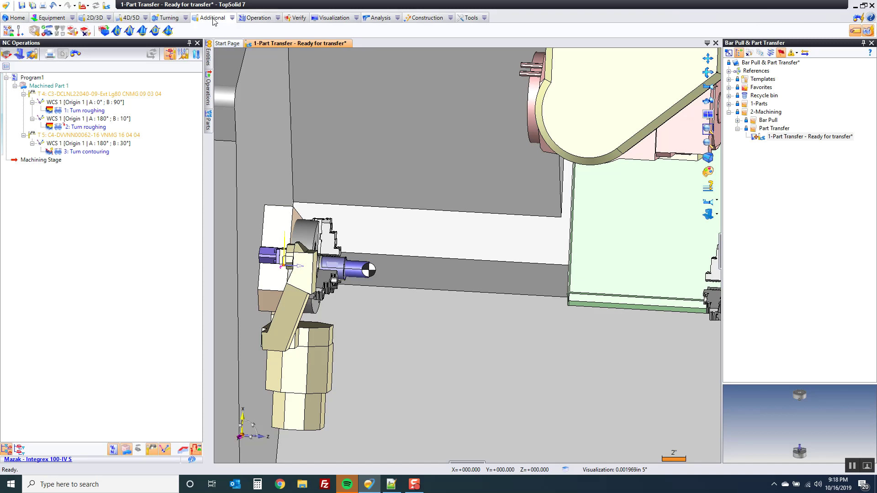
pyautogui.click(73, 30)
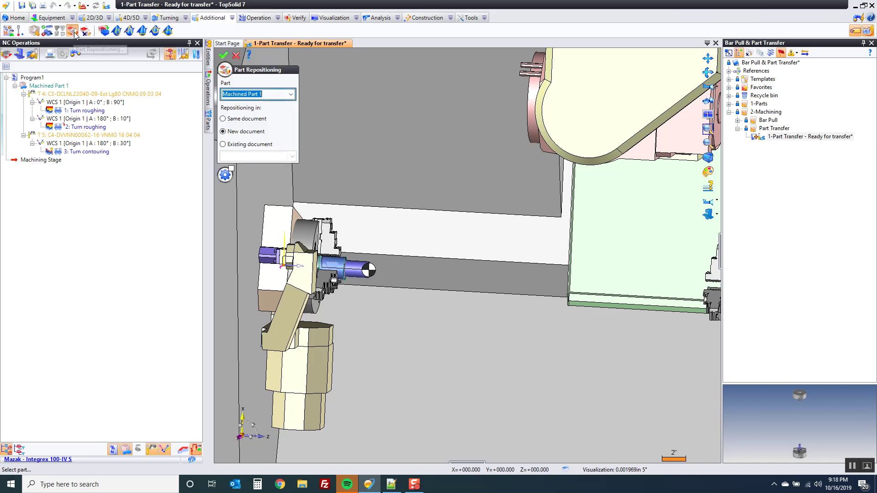
pyautogui.click(360, 265)
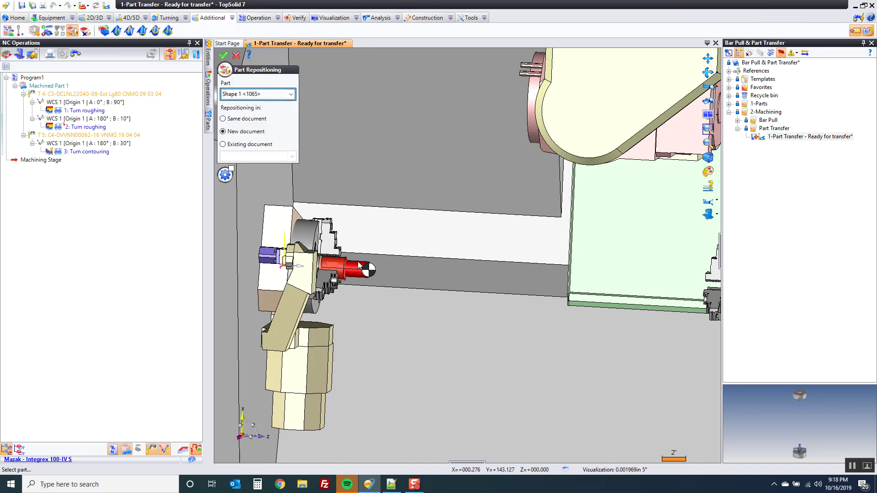
pyautogui.click(247, 120)
pyautogui.click(224, 56)
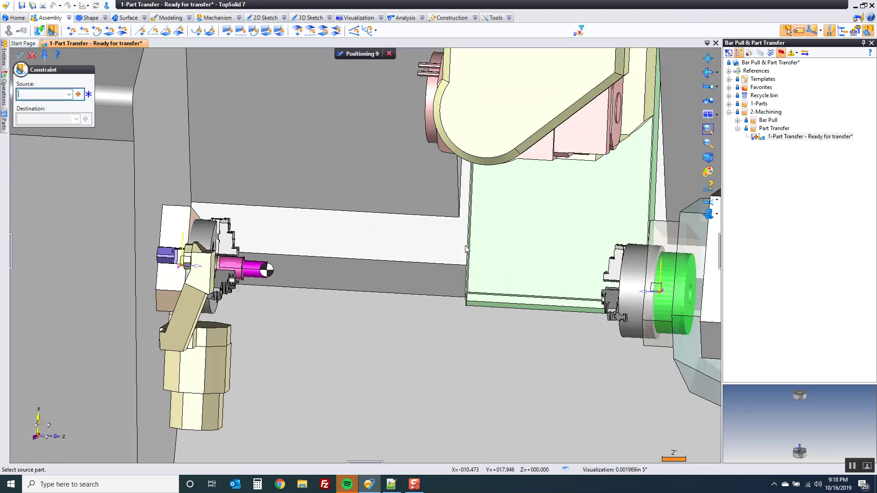
# - Constrain the part's axis onto the sub-spindle chuck axis and align it with the jaw axis
pyautogui.scroll(3, 303, 323)
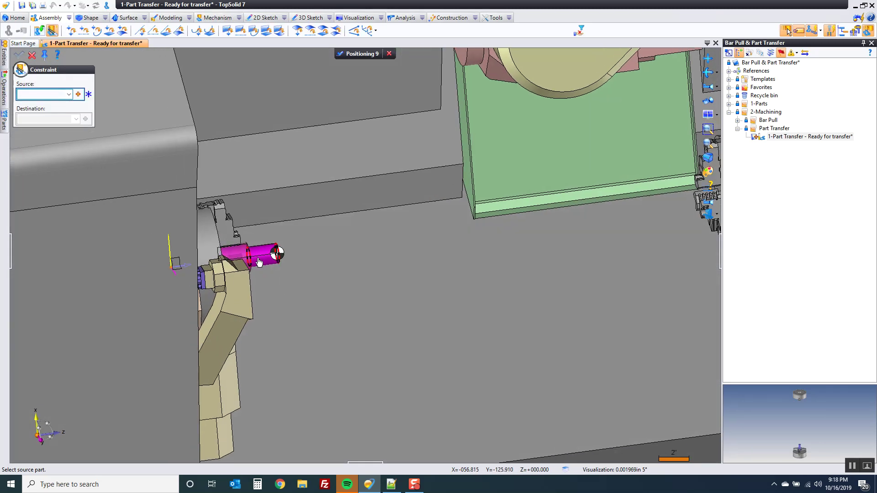
pyautogui.click(268, 268)
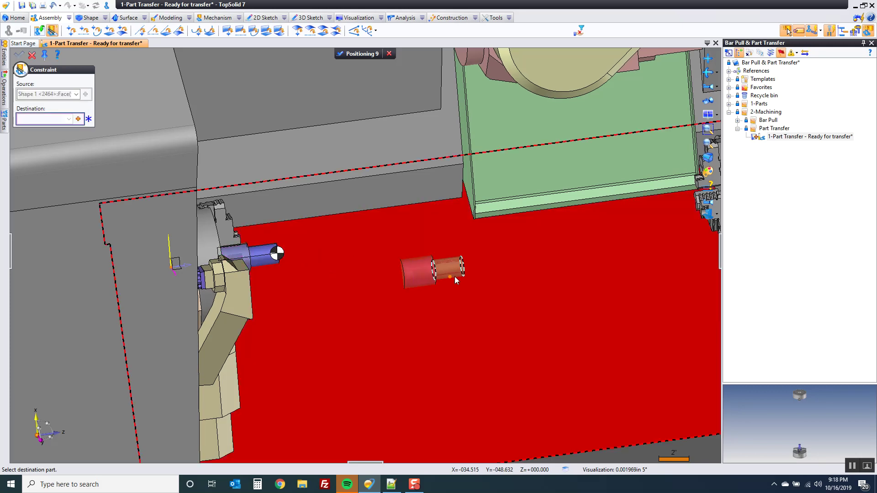
pyautogui.scroll(5, 521, 282)
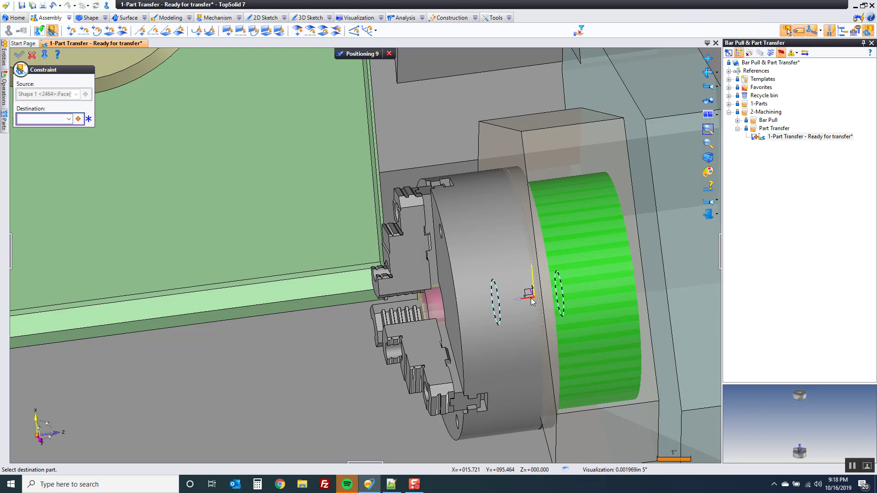
pyautogui.click(532, 299)
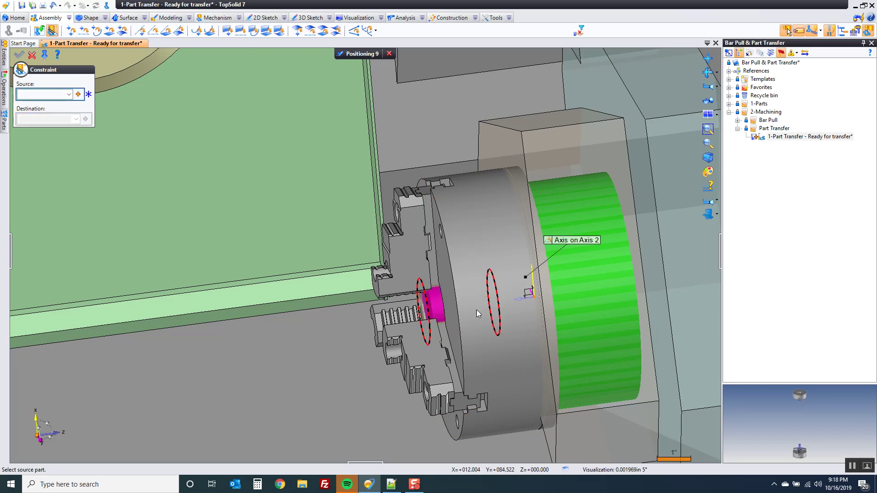
pyautogui.moveTo(440, 308); pyautogui.dragTo(219, 336)
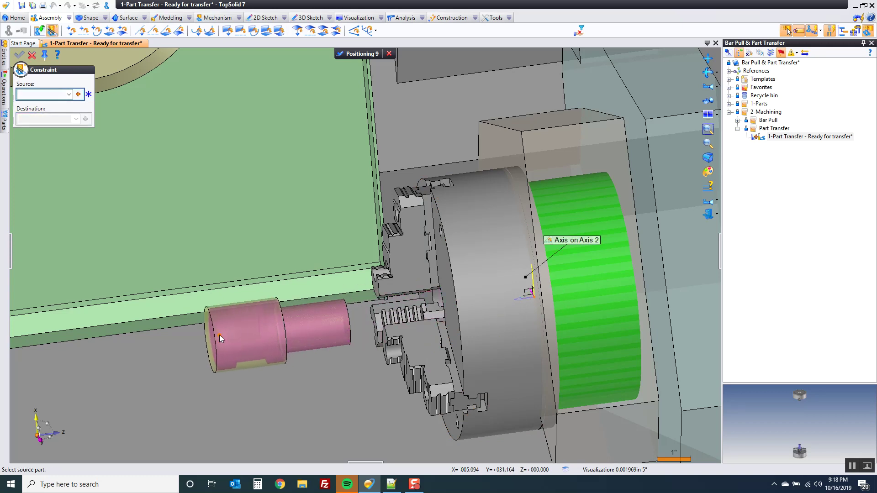
pyautogui.scroll(3, 454, 339)
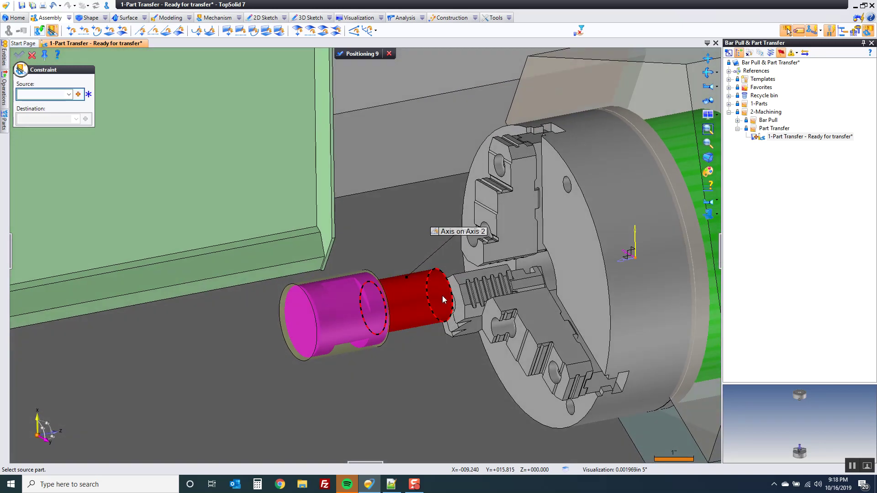
pyautogui.click(440, 299)
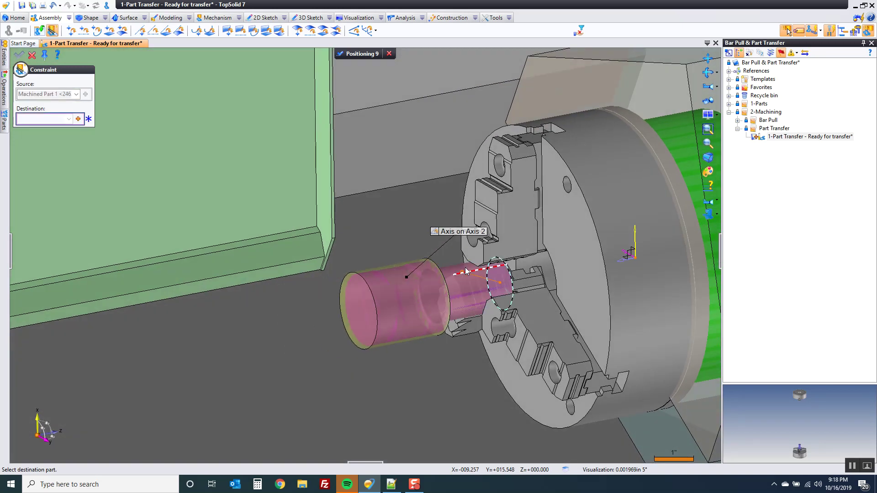
pyautogui.click(474, 254)
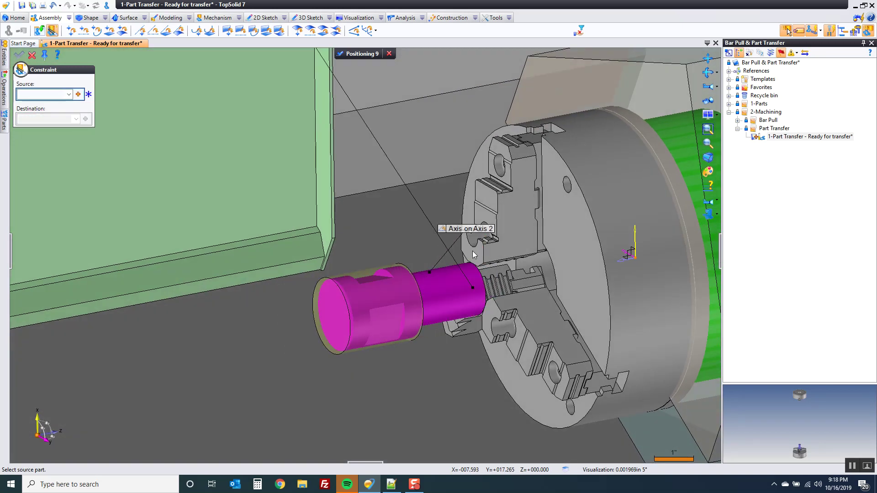
pyautogui.scroll(-2, 455, 307)
# - Set the Plane on Plane 2 offset to 1.5 so the part seats against the jaws
pyautogui.moveTo(395, 264); pyautogui.dragTo(360, 142, button='middle')
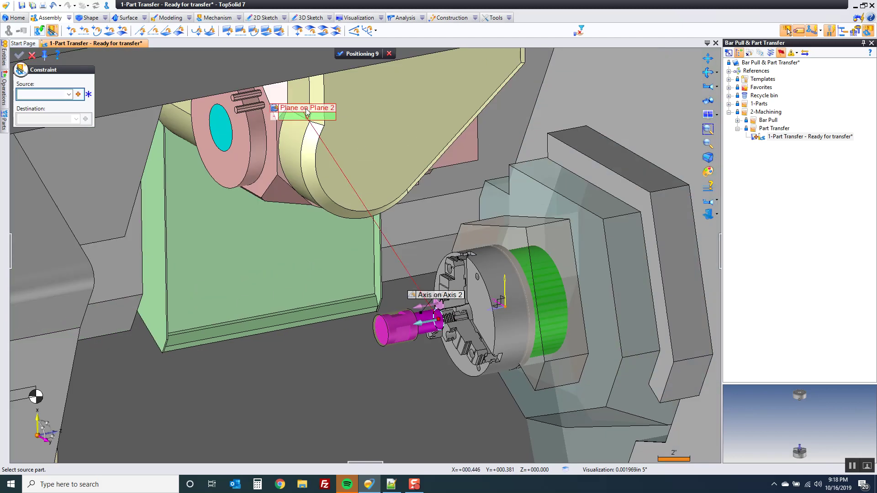
pyautogui.scroll(5, 439, 306)
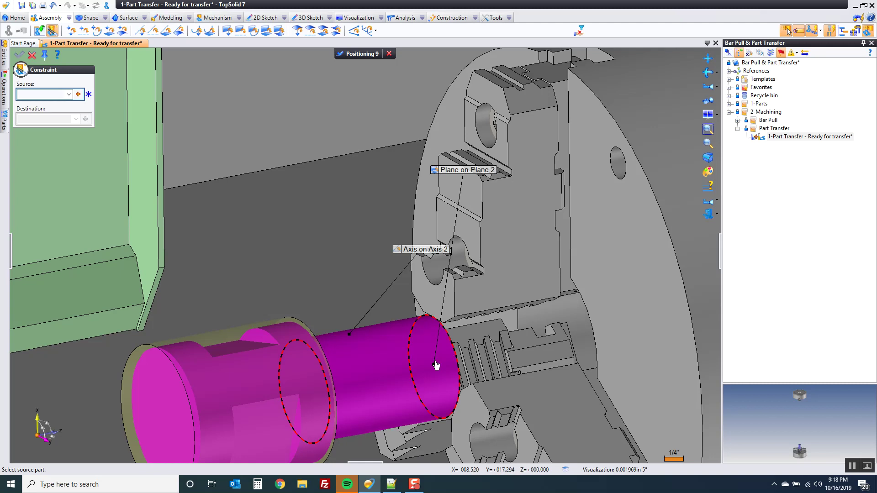
pyautogui.click(471, 177)
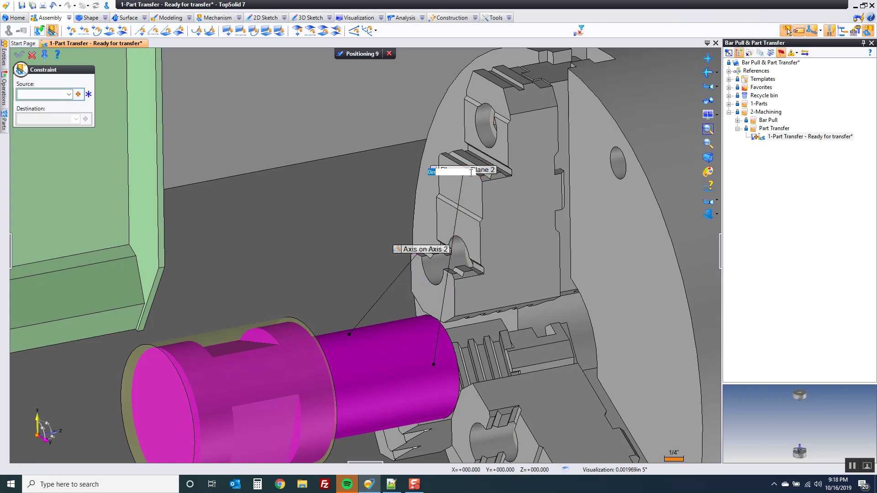
pyautogui.write('1.5')
pyautogui.press('Return')
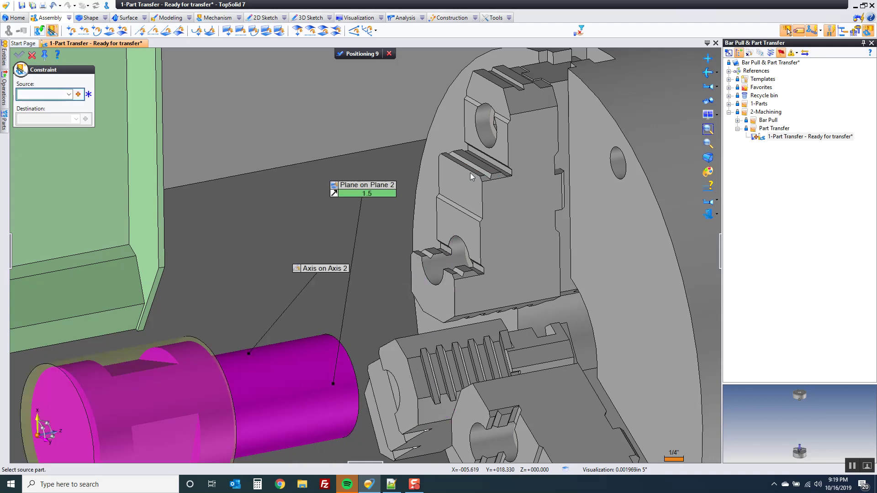
pyautogui.click(334, 193)
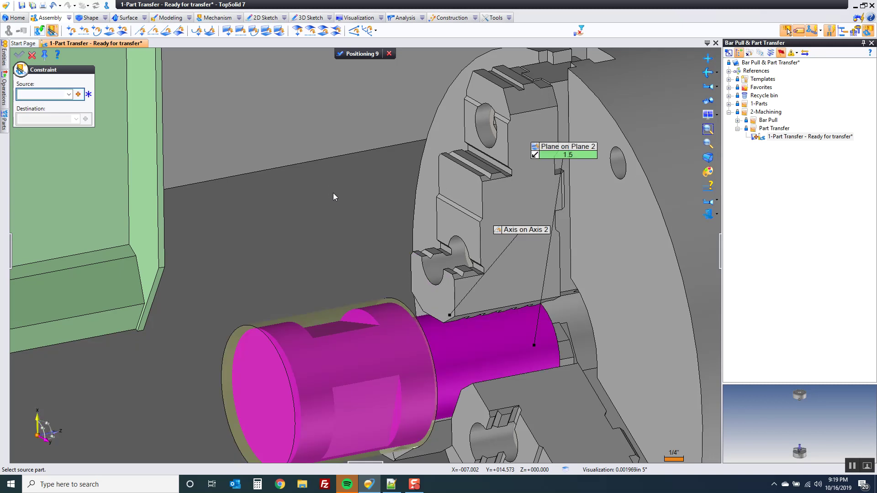
# - Orient the part's flat with a Plane on Plane constraint and finish positioning
pyautogui.moveTo(333, 193); pyautogui.dragTo(428, 371, button='middle')
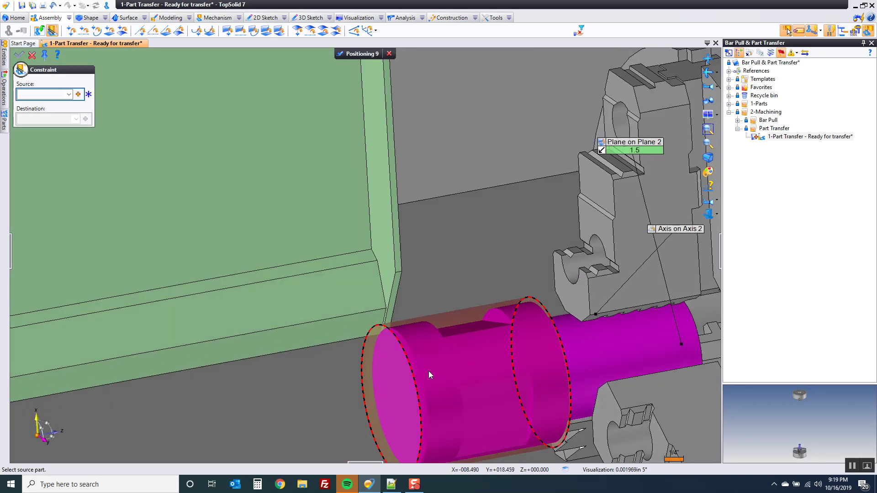
pyautogui.click(489, 427)
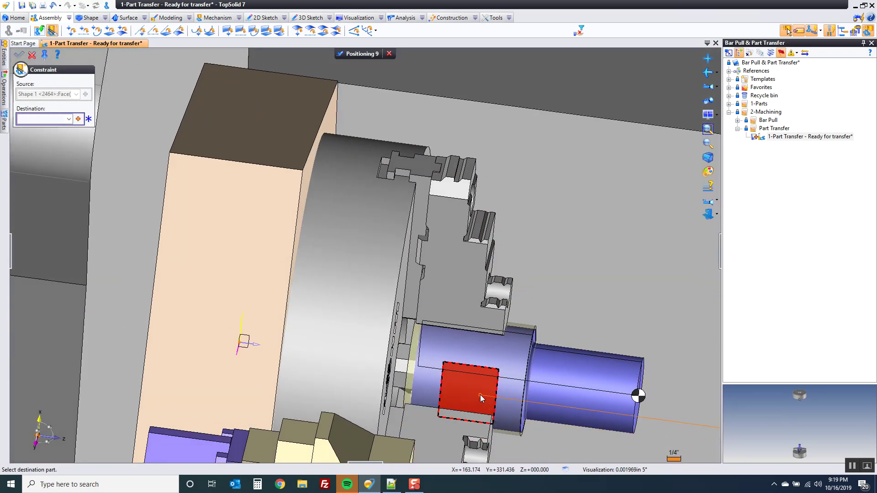
pyautogui.click(480, 394)
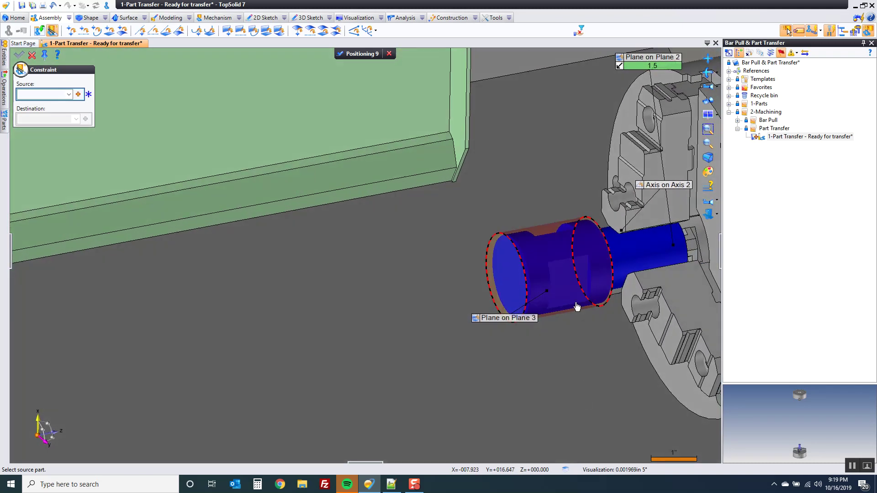
pyautogui.click(360, 53)
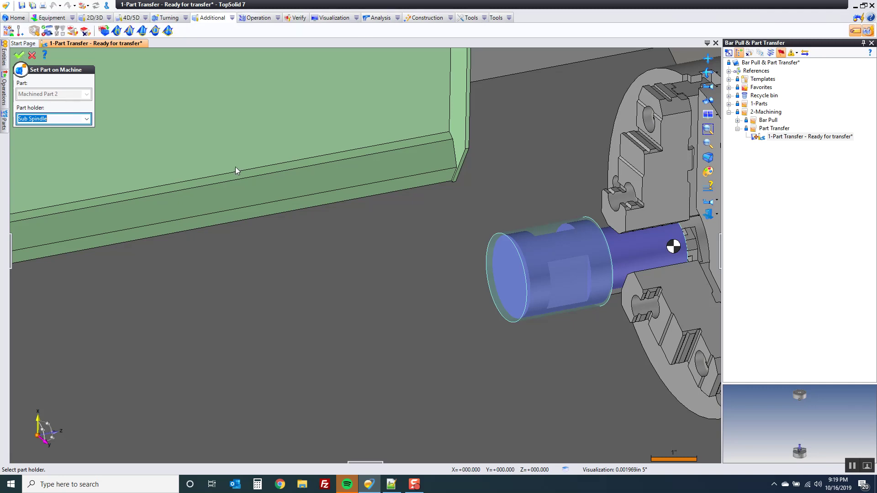
# - Confirm Machined Part 2 on the Sub Spindle and save the document
pyautogui.press('Return')
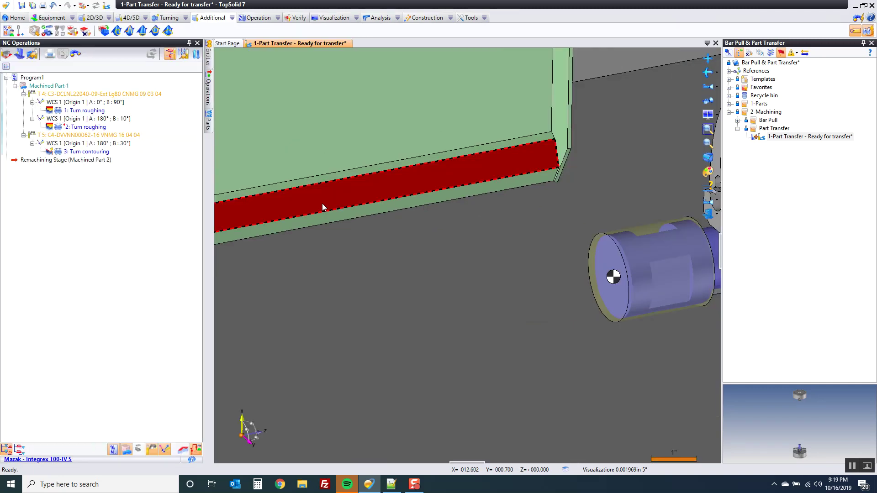
pyautogui.hotkey('ctrl', 's')
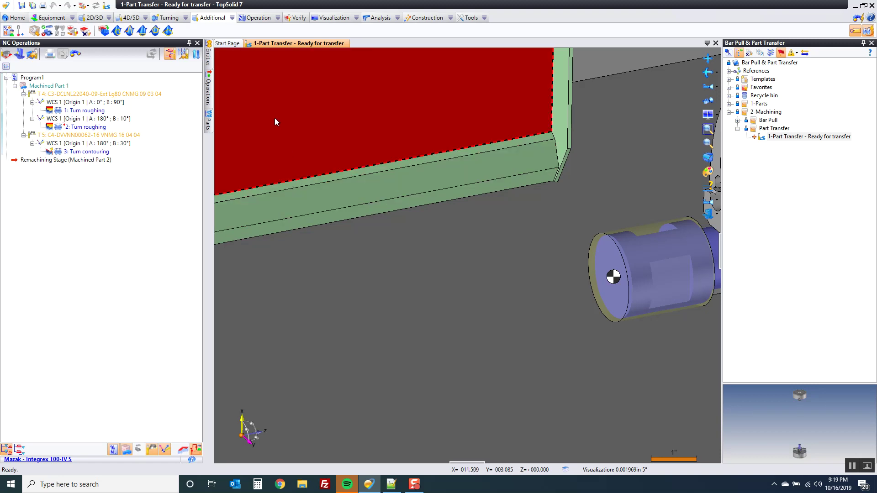
pyautogui.click(135, 35)
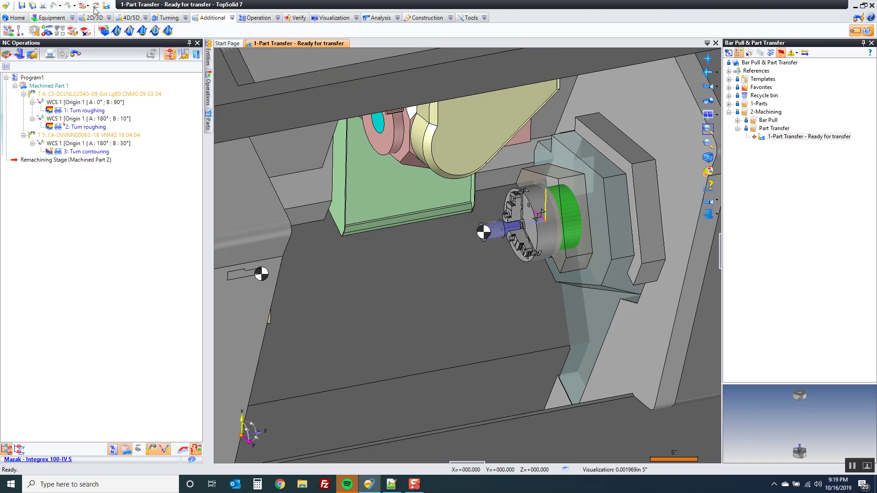
# - Switch the document back to the Machining Stage
pyautogui.click(85, 5)
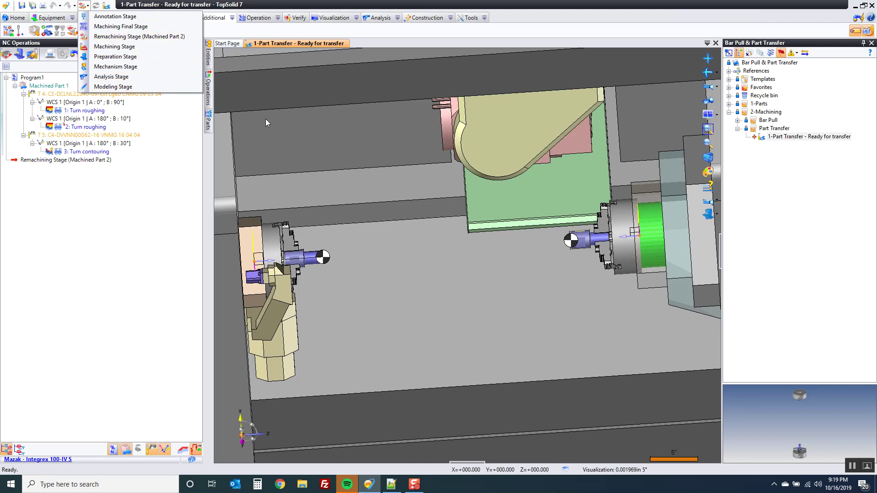
pyautogui.click(104, 48)
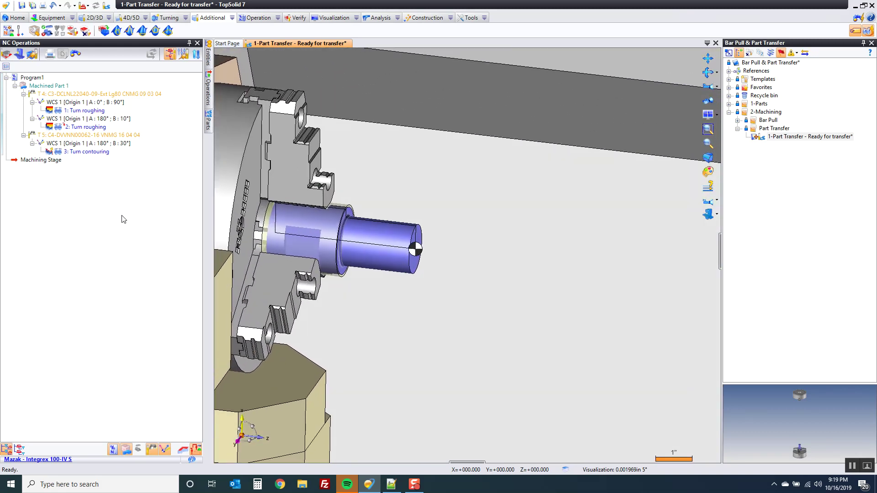
pyautogui.click(255, 18)
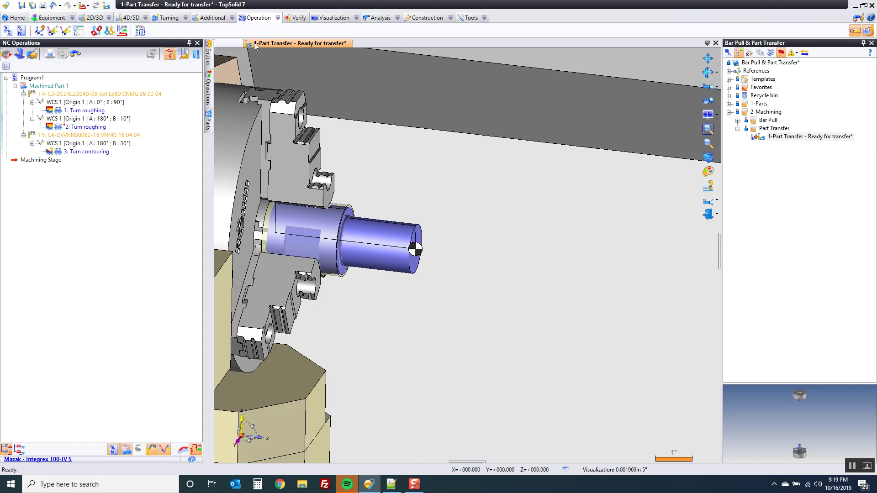
# - Start a Virtual Jog with the Part selected as the rotating element
pyautogui.click(212, 17)
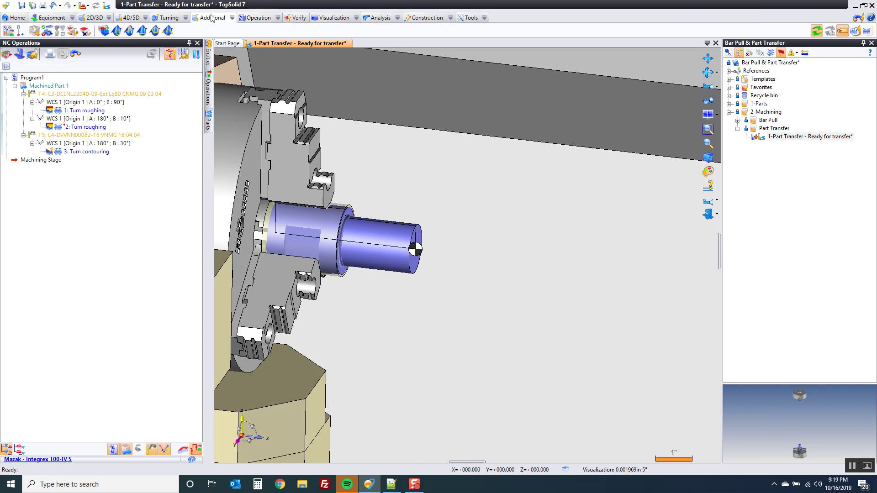
pyautogui.click(9, 31)
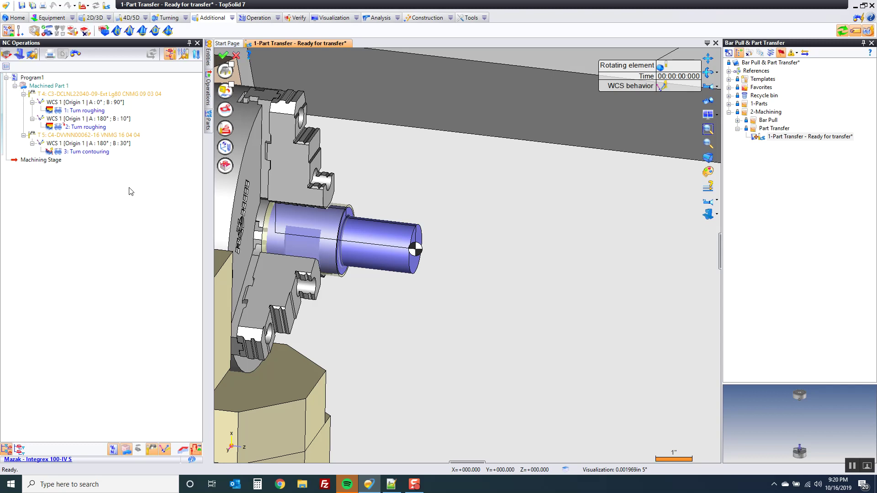
pyautogui.moveTo(607, 187); pyautogui.dragTo(576, 208, button='middle')
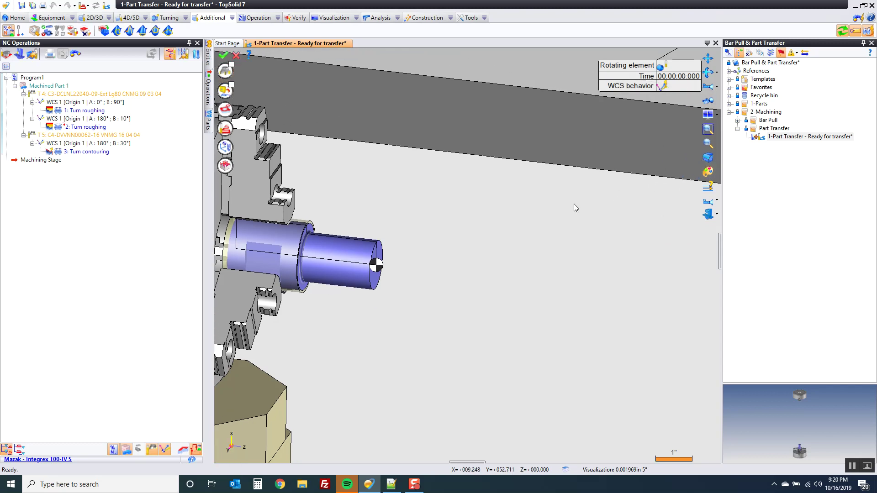
pyautogui.moveTo(574, 203); pyautogui.dragTo(553, 201, button='middle')
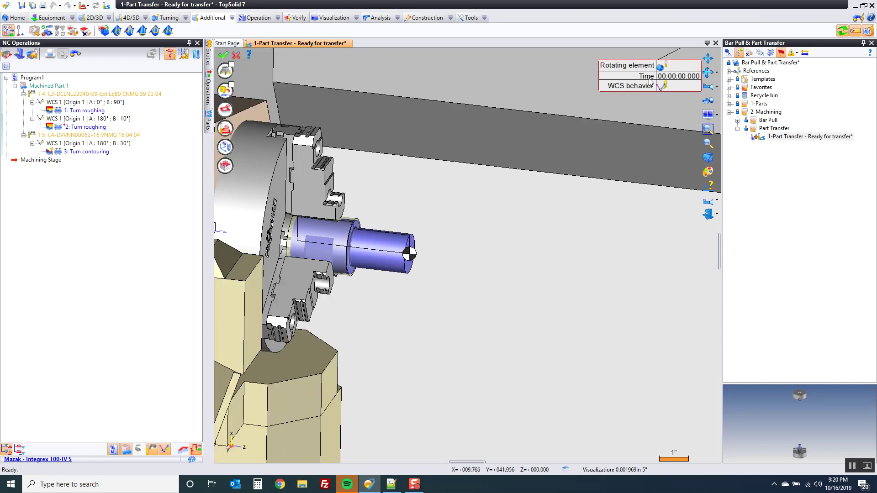
pyautogui.click(660, 67)
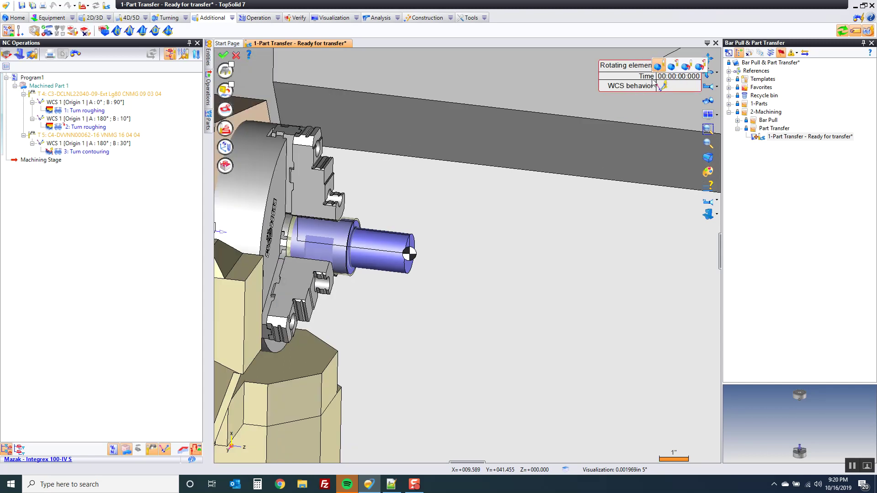
pyautogui.click(687, 67)
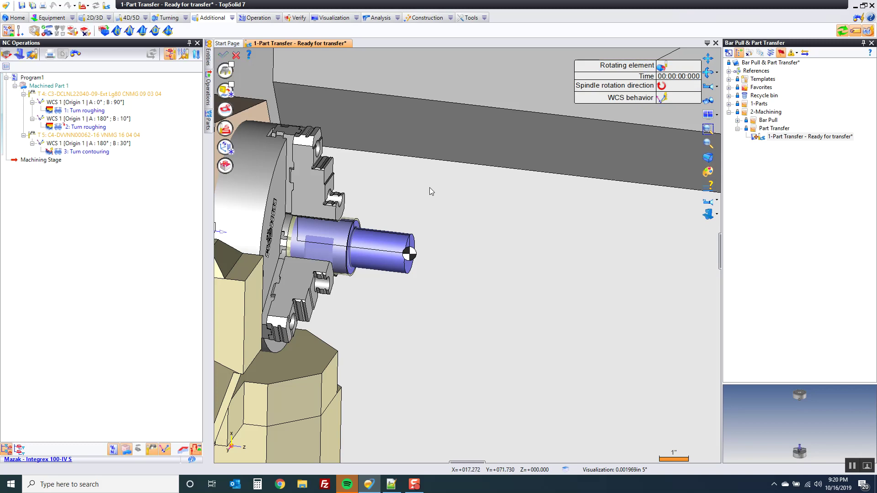
pyautogui.click(225, 147)
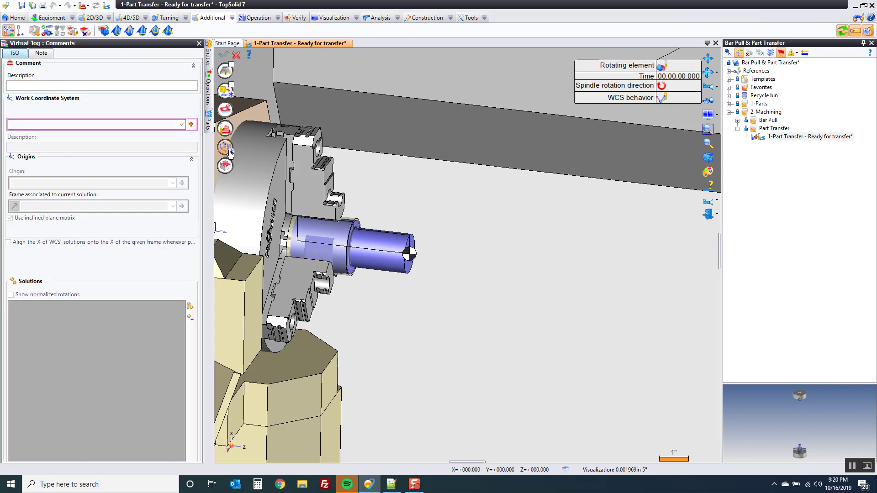
# - Create a coordinate system on Origin 1 with Absolute Origin Point, Sub Spindle holder and Machined Part 1
pyautogui.click(191, 125)
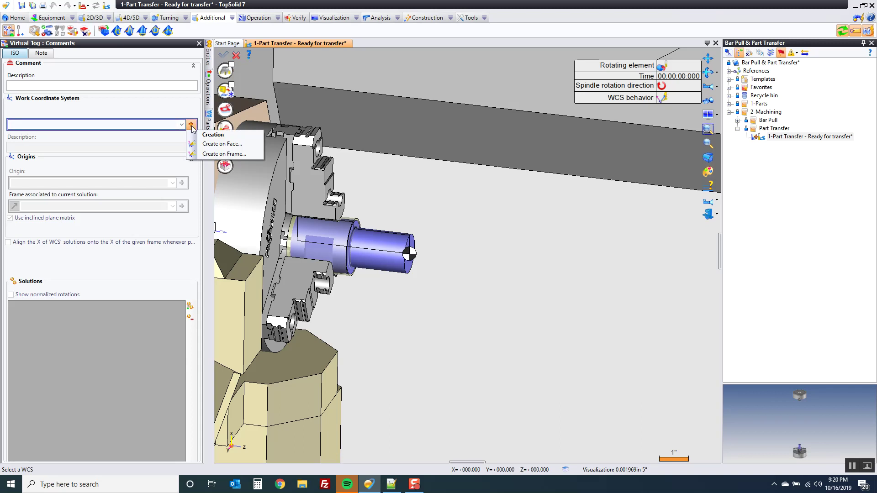
pyautogui.click(207, 153)
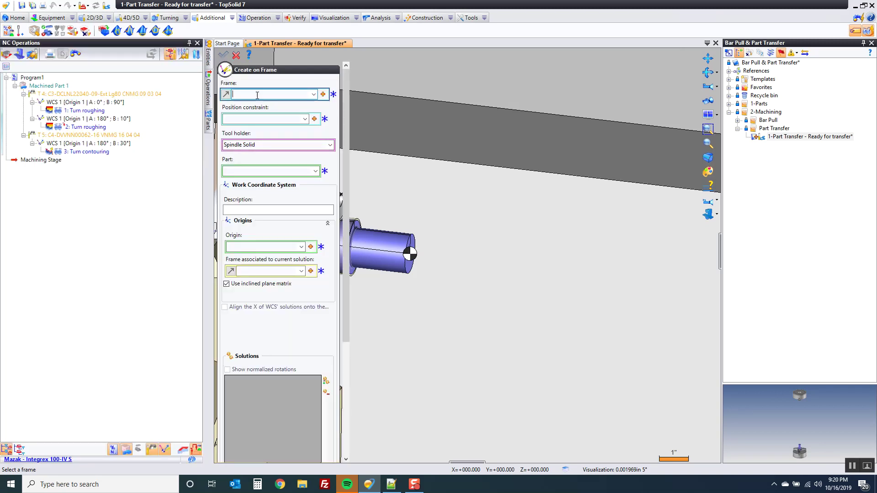
pyautogui.moveTo(413, 257); pyautogui.dragTo(442, 239, button='middle')
pyautogui.click(447, 238)
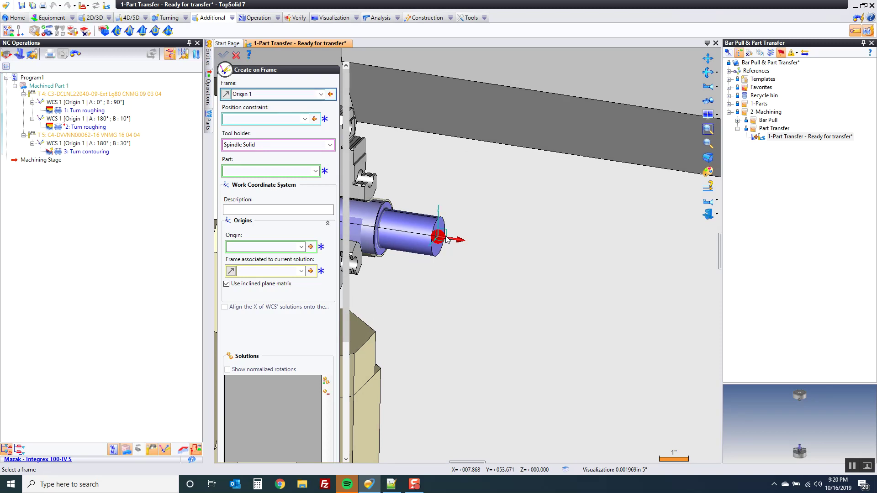
pyautogui.click(305, 119)
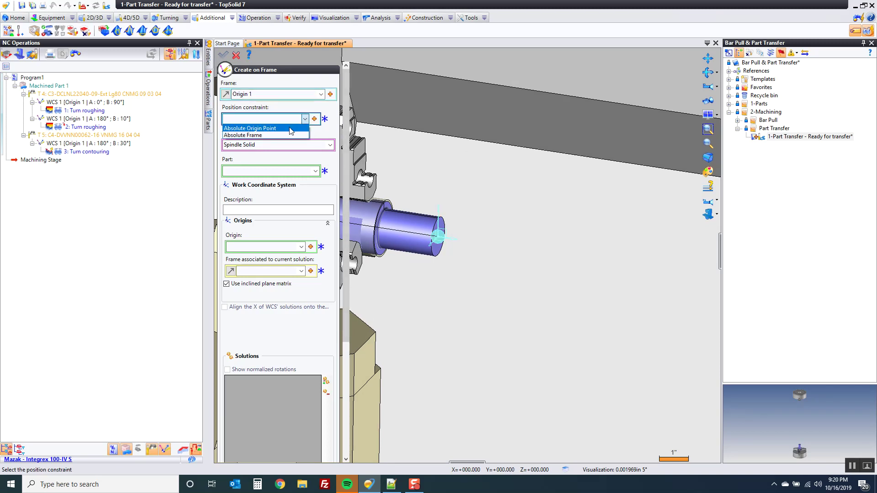
pyautogui.click(287, 128)
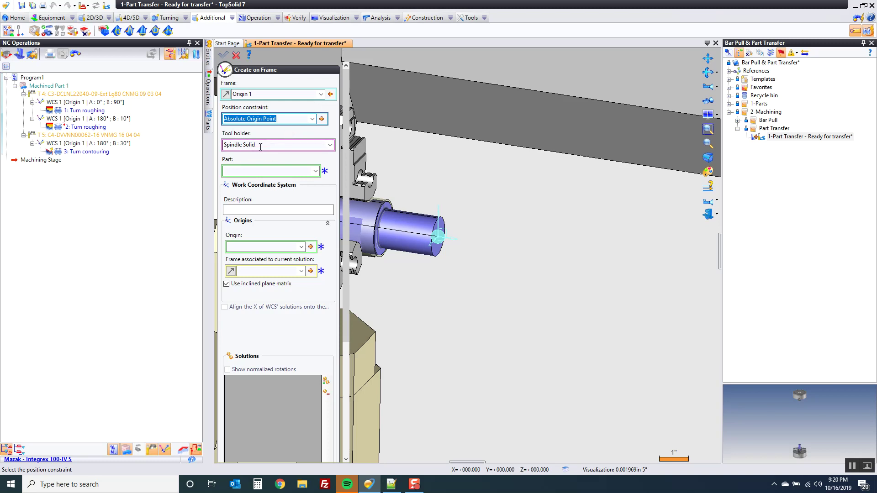
pyautogui.click(330, 146)
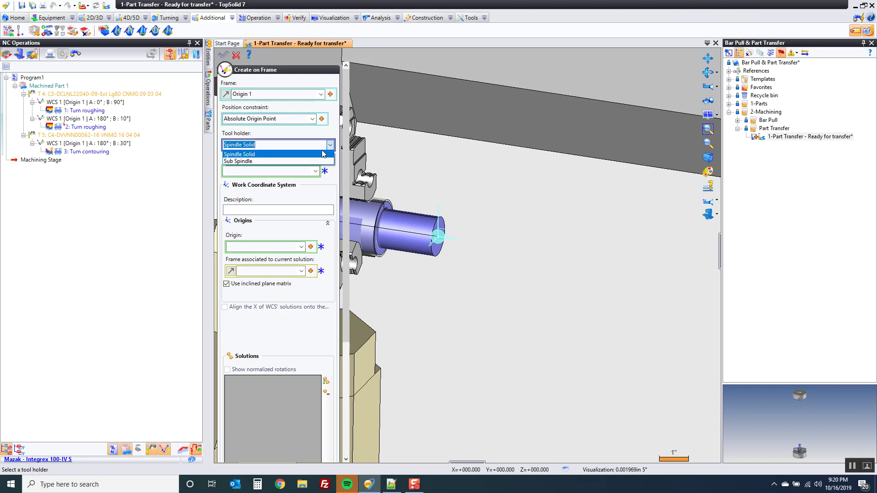
pyautogui.click(305, 161)
pyautogui.click(315, 171)
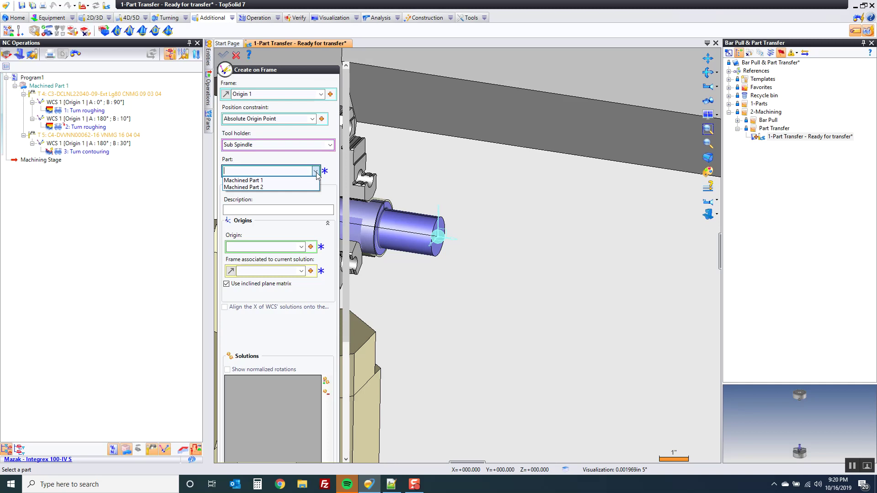
pyautogui.click(294, 181)
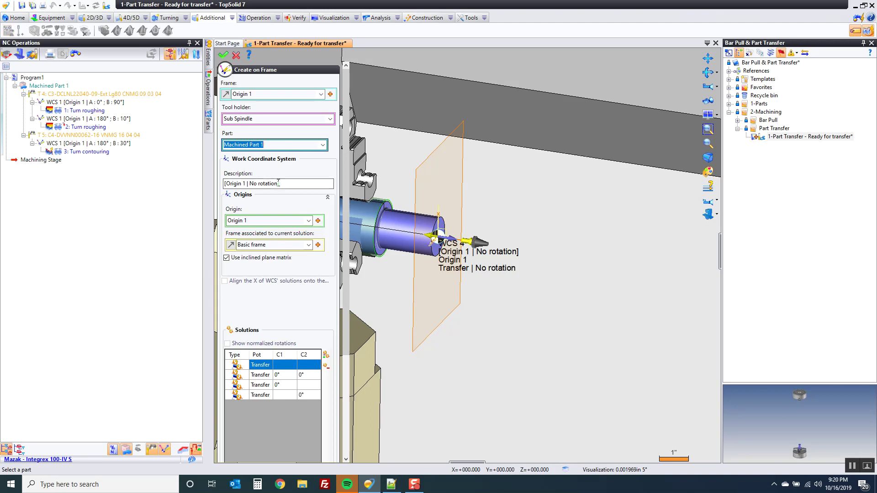
# - Name the coordinate system 'Part Transfer Frame' and validate it
pyautogui.click(231, 183)
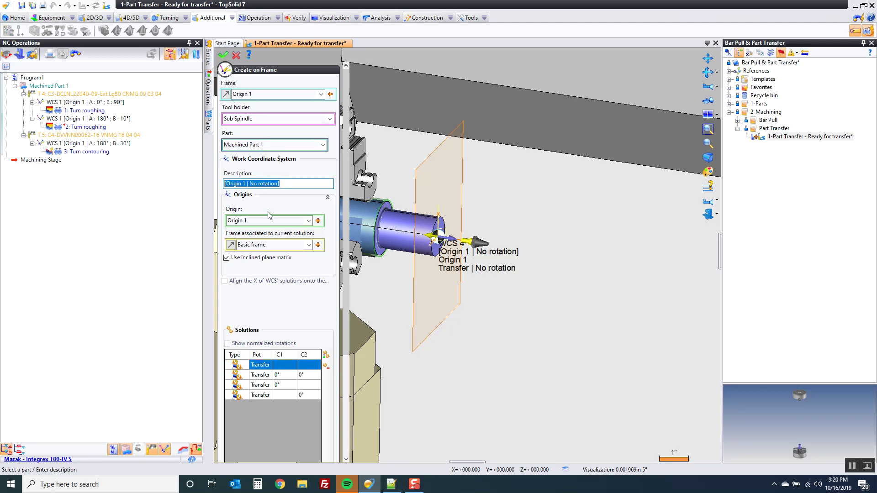
pyautogui.write('Part Transfer Frame')
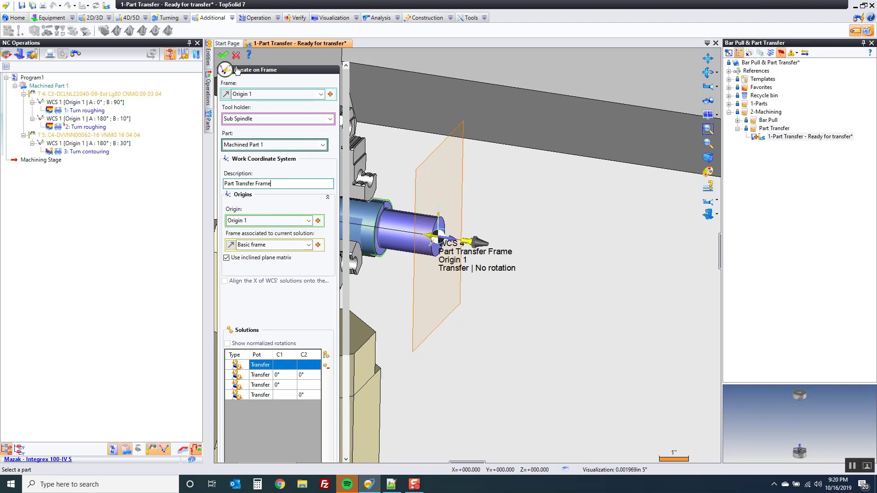
pyautogui.click(224, 55)
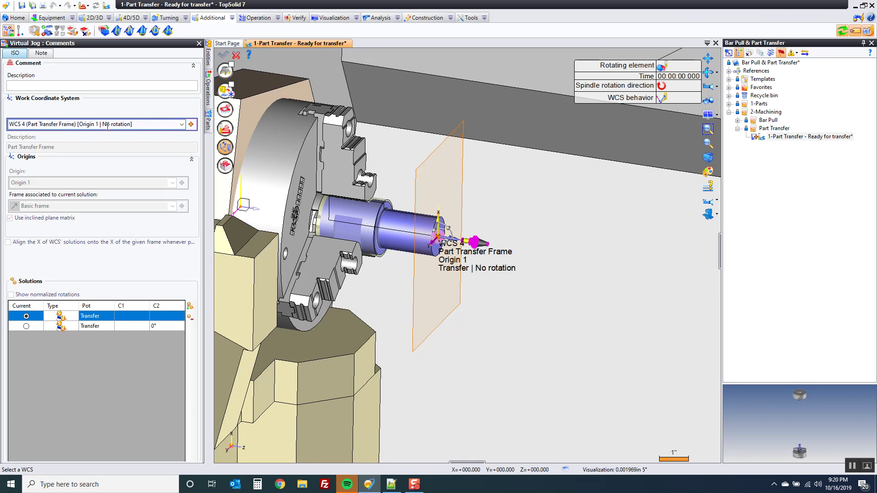
# - Set the jog cutting conditions to Imperial, 500 rpm spindle speed and 25 in/min feed
pyautogui.click(227, 97)
pyautogui.click(106, 92)
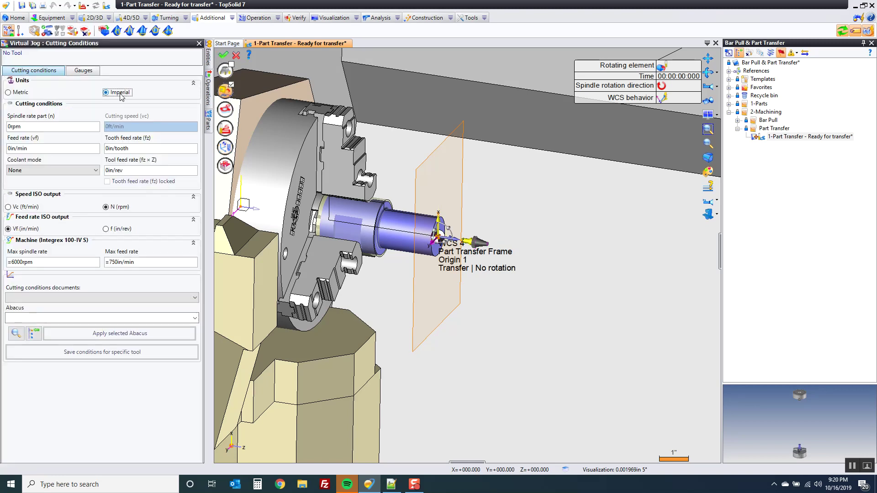
pyautogui.click(27, 127)
pyautogui.write('500')
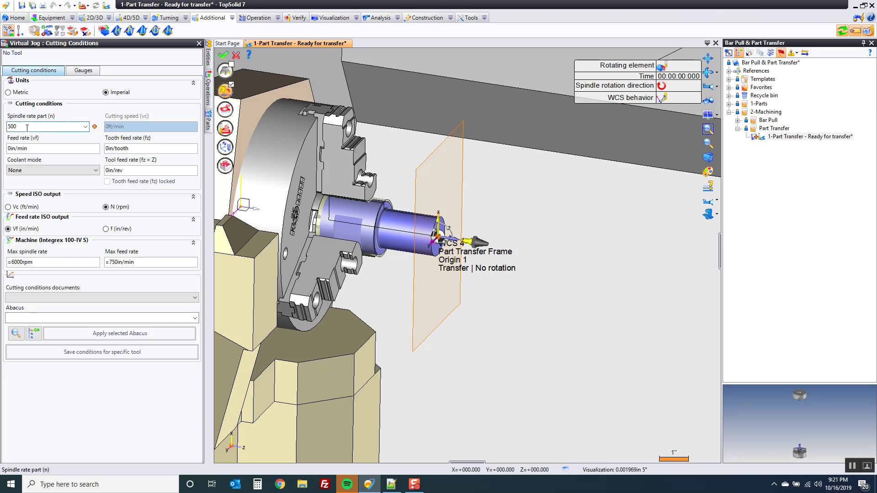
pyautogui.press('Tab')
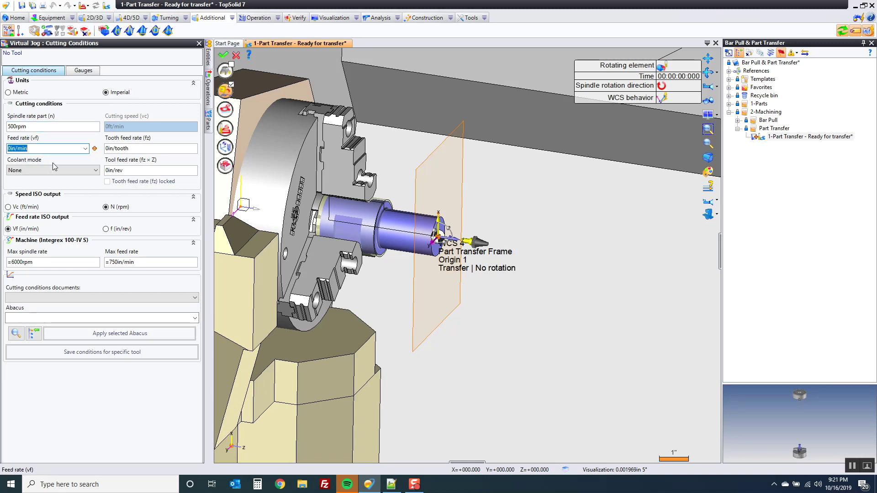
pyautogui.write('25')
pyautogui.press('Tab')
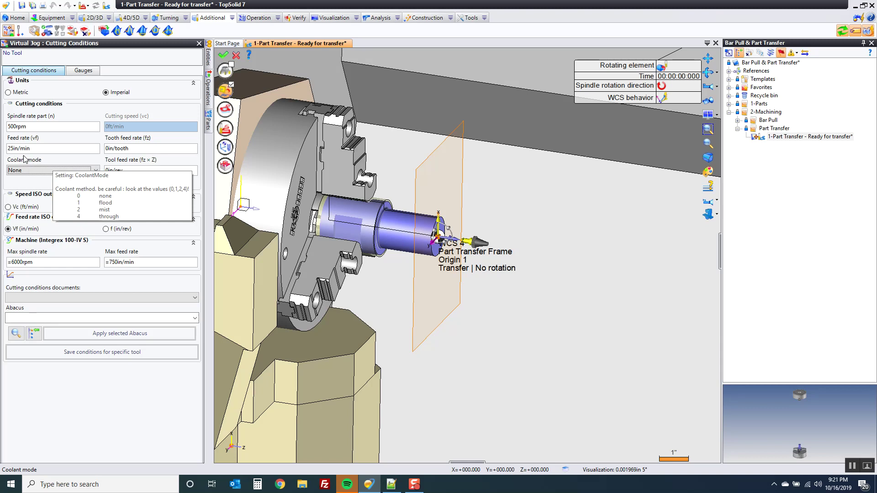
pyautogui.click(224, 129)
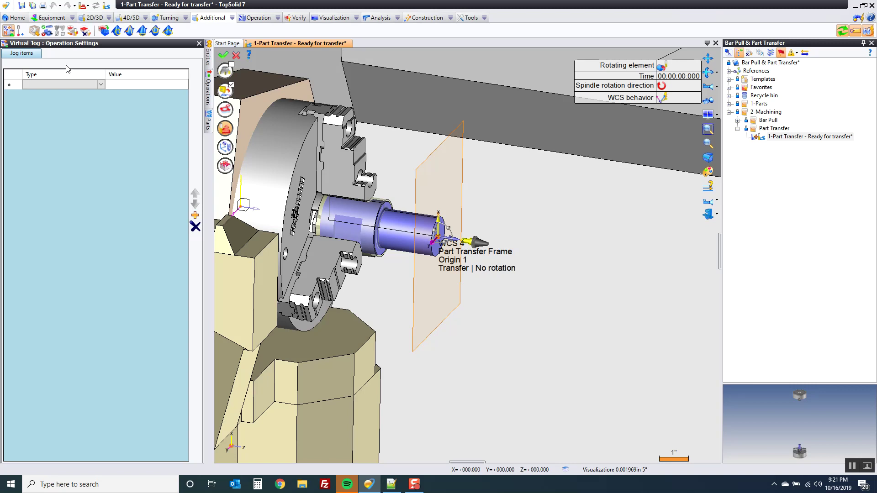
# - Add a Hold/Release part item that releases the part from the Sub Spindle
pyautogui.click(100, 85)
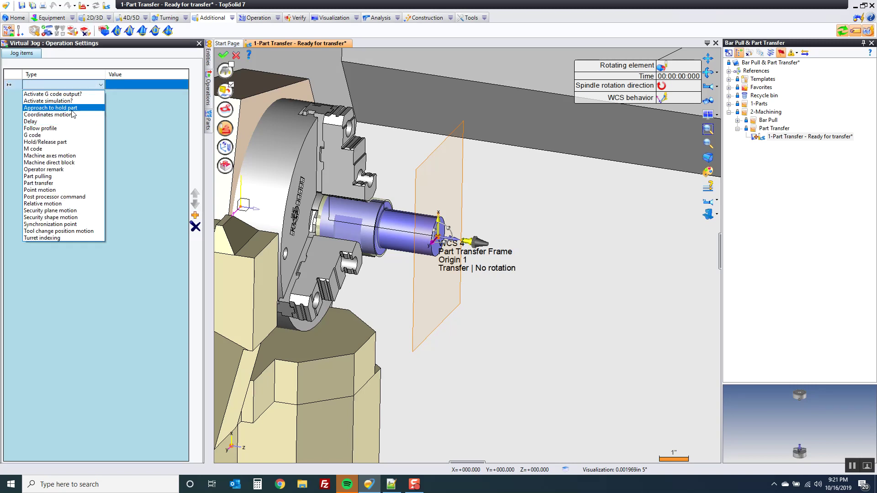
pyautogui.click(60, 143)
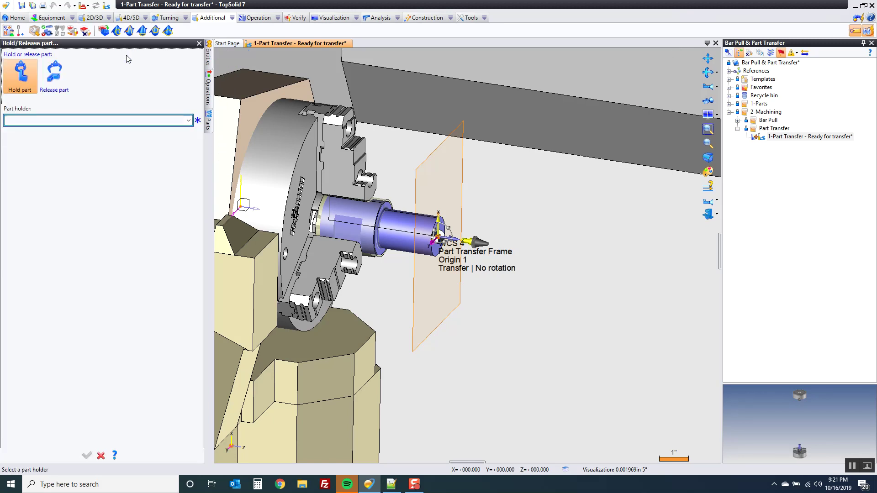
pyautogui.click(54, 74)
pyautogui.click(190, 121)
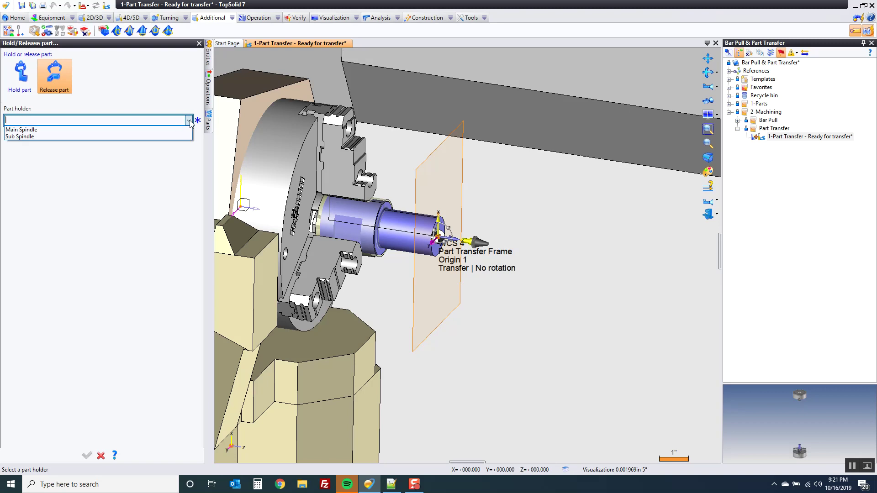
pyautogui.click(167, 136)
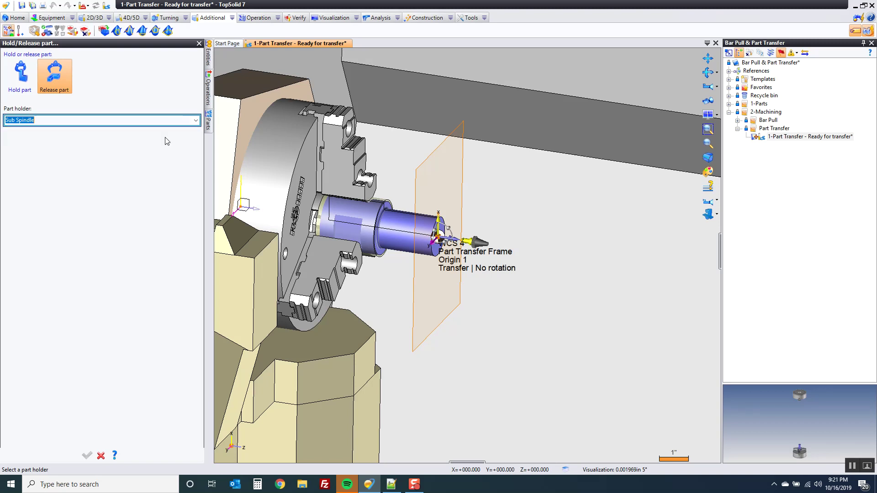
pyautogui.click(86, 455)
# - Add a Delay item of 5 s after the release step
pyautogui.click(101, 94)
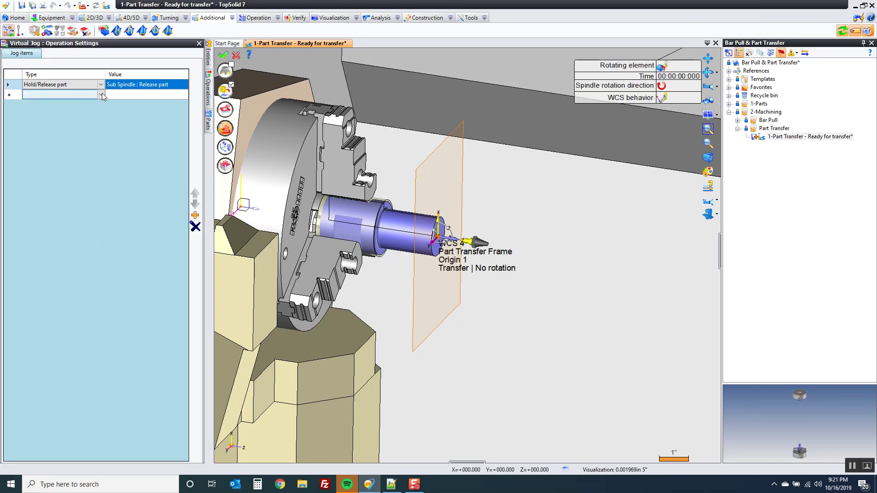
pyautogui.click(101, 95)
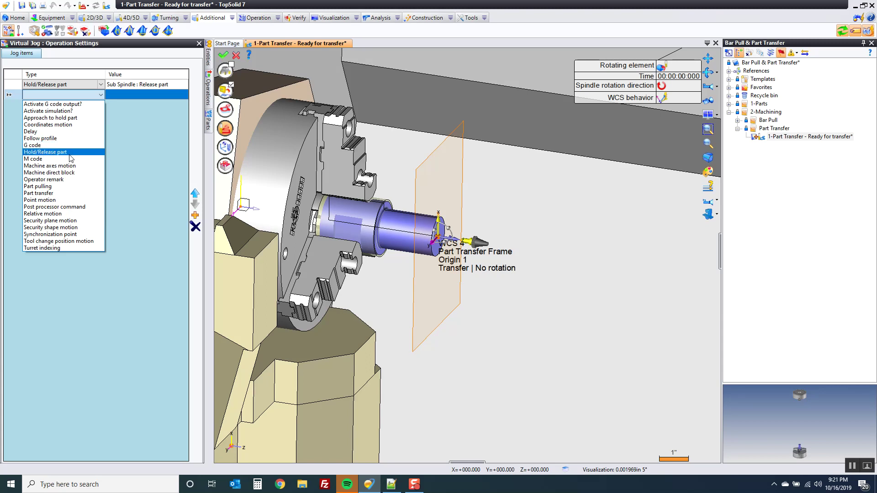
pyautogui.click(74, 132)
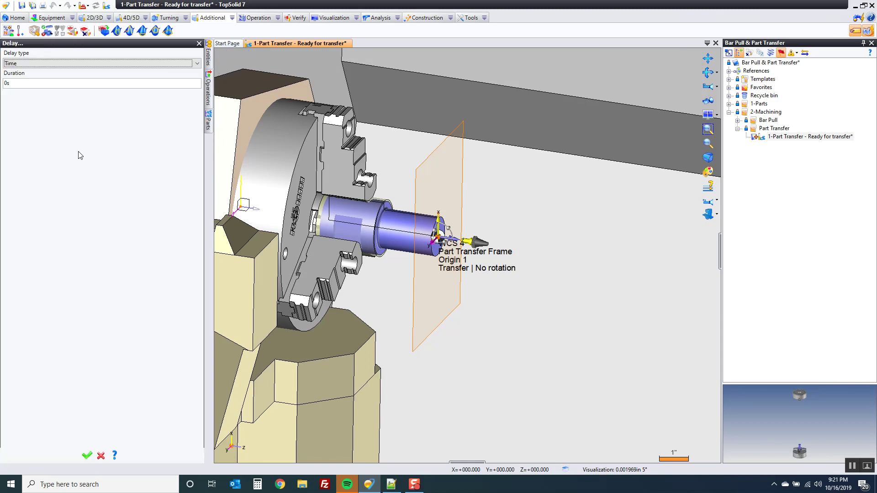
pyautogui.click(32, 83)
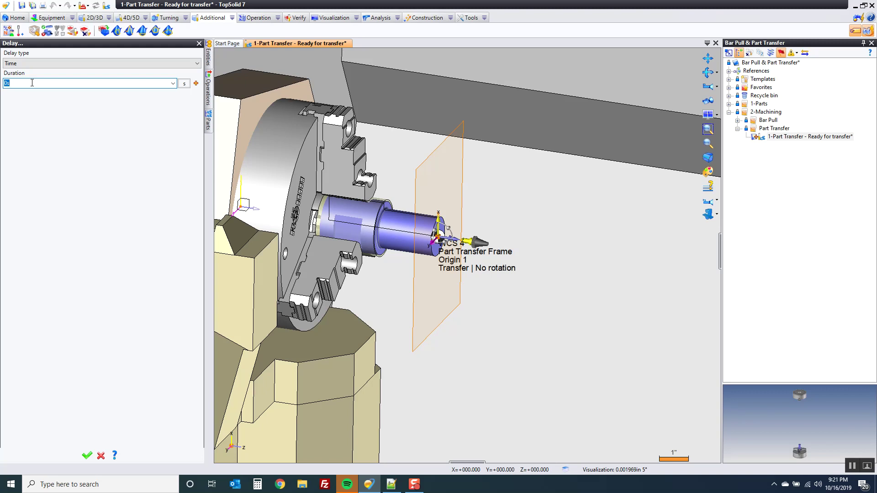
pyautogui.write('5')
pyautogui.press('Tab')
pyautogui.click(87, 455)
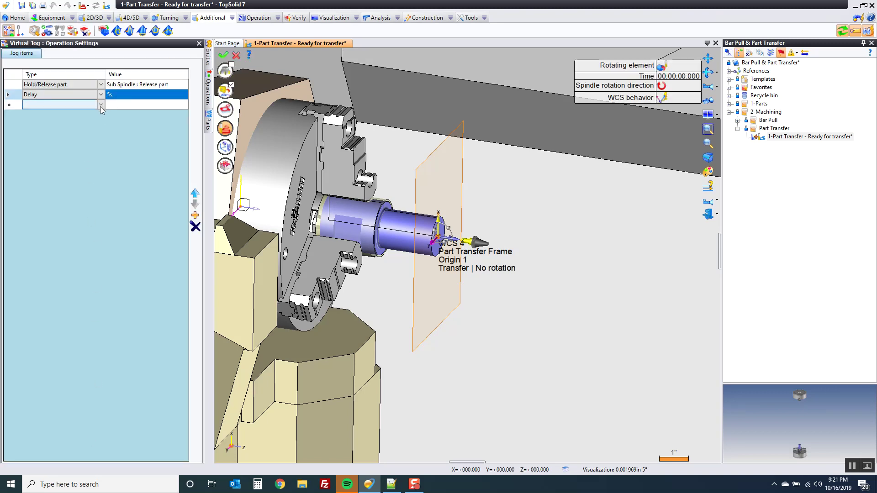
pyautogui.click(101, 105)
# - Add an Approach to hold part item and frame the view on the sub-spindle chuck
pyautogui.click(94, 127)
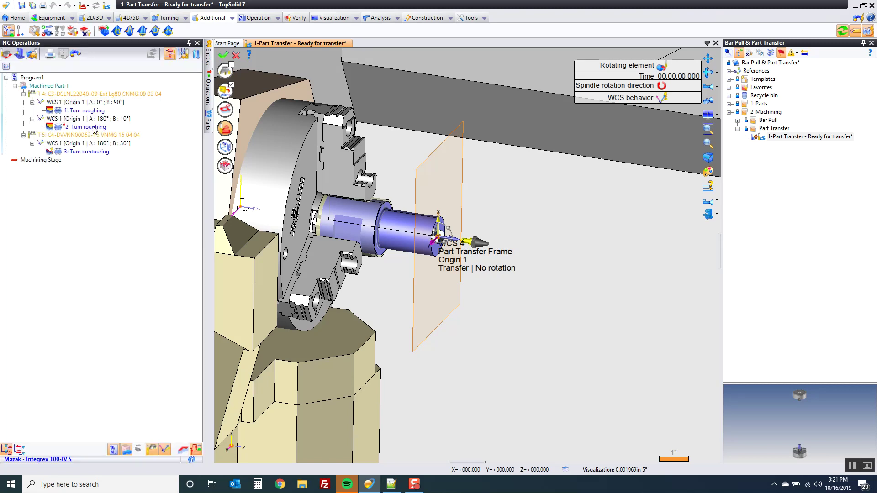
pyautogui.scroll(-5, 391, 287)
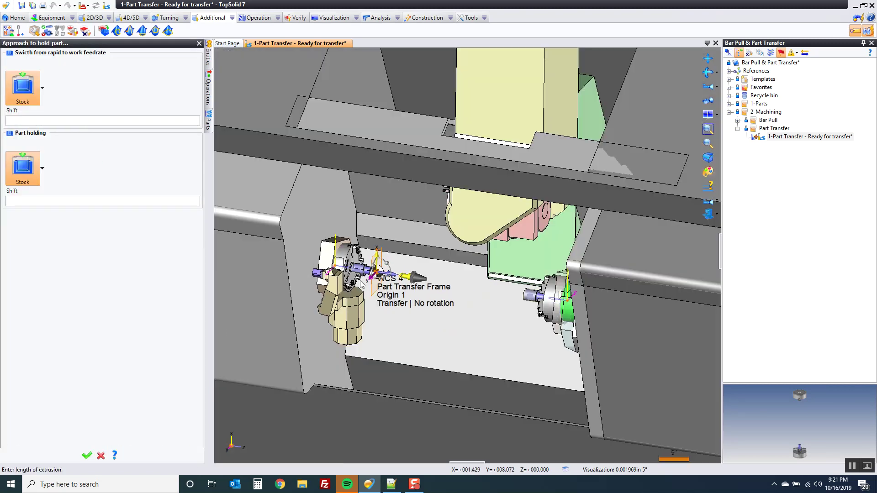
pyautogui.moveTo(451, 392); pyautogui.dragTo(476, 300, button='middle')
pyautogui.scroll(4, 476, 300)
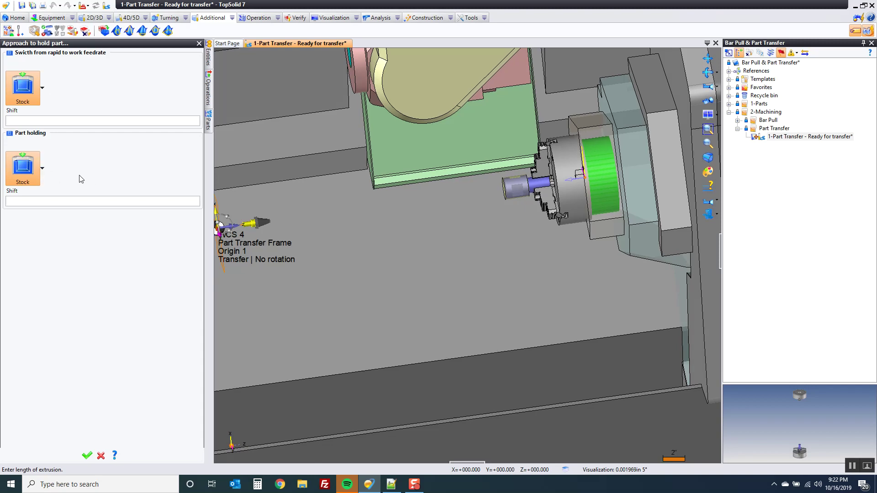
# - Make the approach switch to work feedrate at a Point, the centre of the part's end face
pyautogui.click(42, 88)
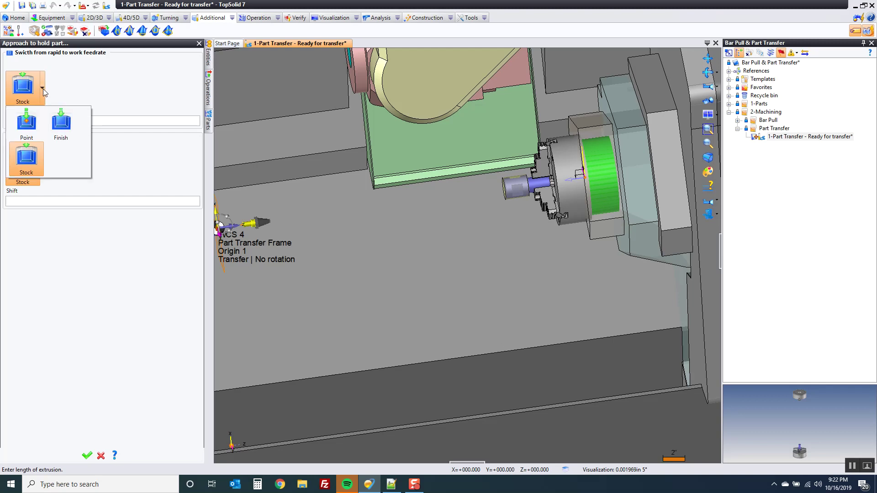
pyautogui.click(24, 124)
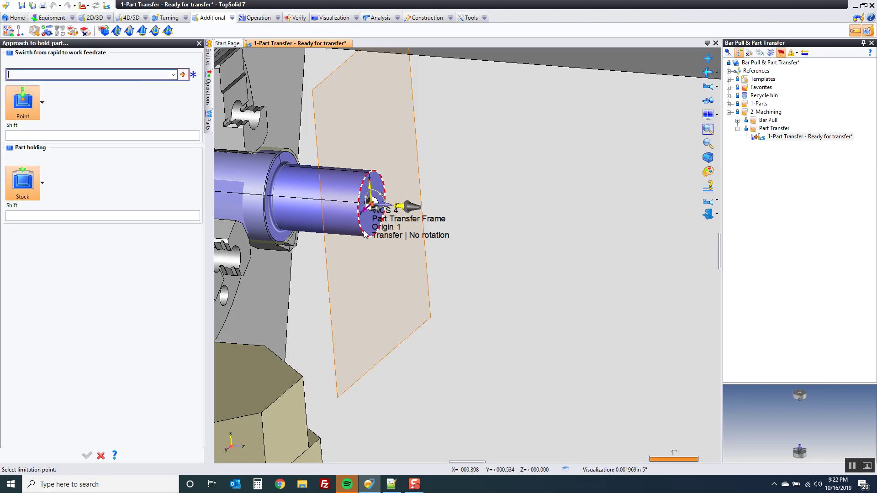
pyautogui.click(365, 234)
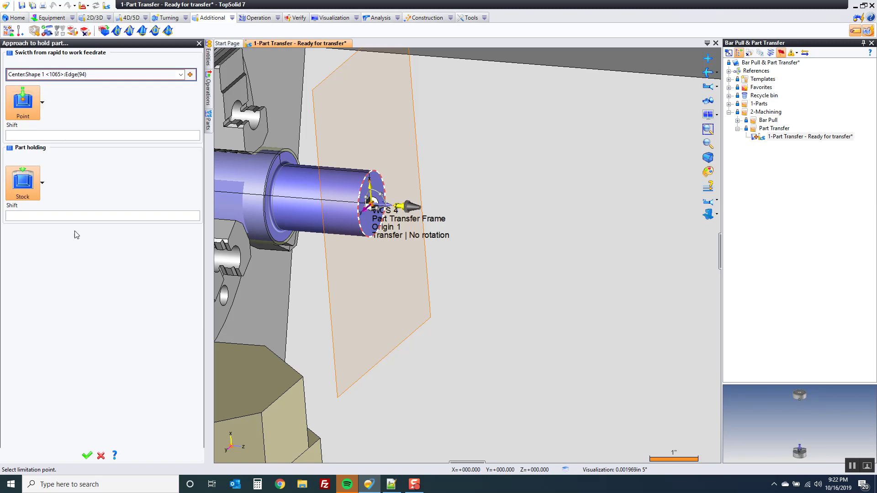
pyautogui.click(87, 456)
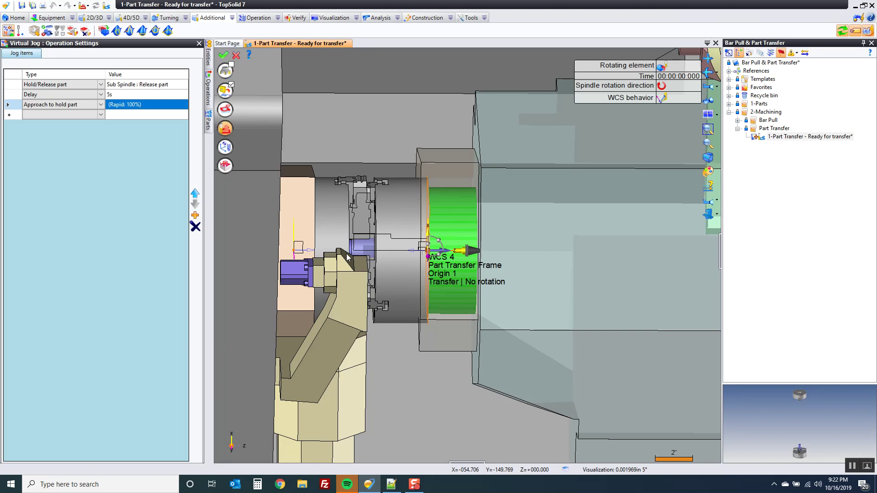
# - Reopen the Approach to hold part settings and view the sub-spindle chuck obliquely
pyautogui.doubleClick(135, 105)
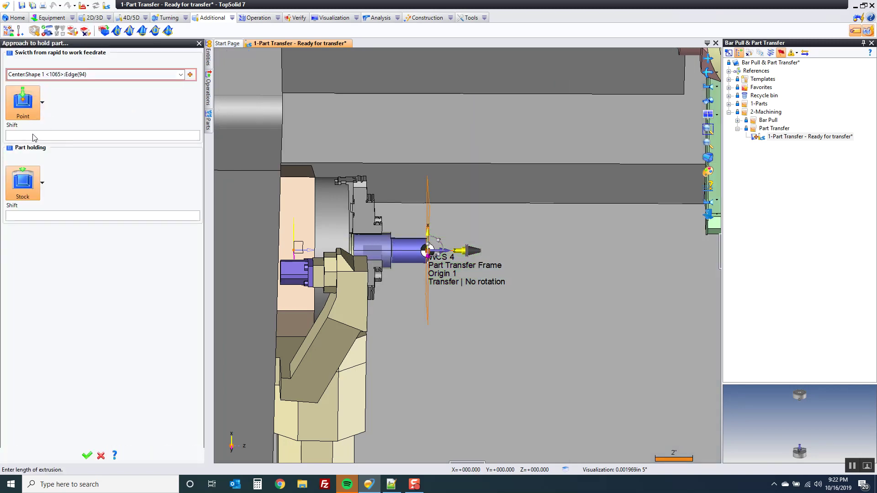
pyautogui.scroll(-3, 662, 230)
pyautogui.moveTo(663, 230); pyautogui.dragTo(582, 234, button='middle')
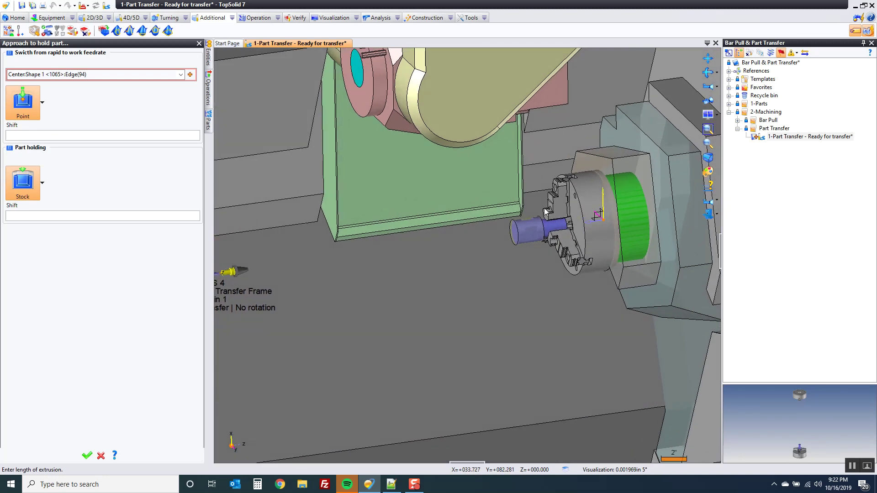
pyautogui.scroll(3, 612, 231)
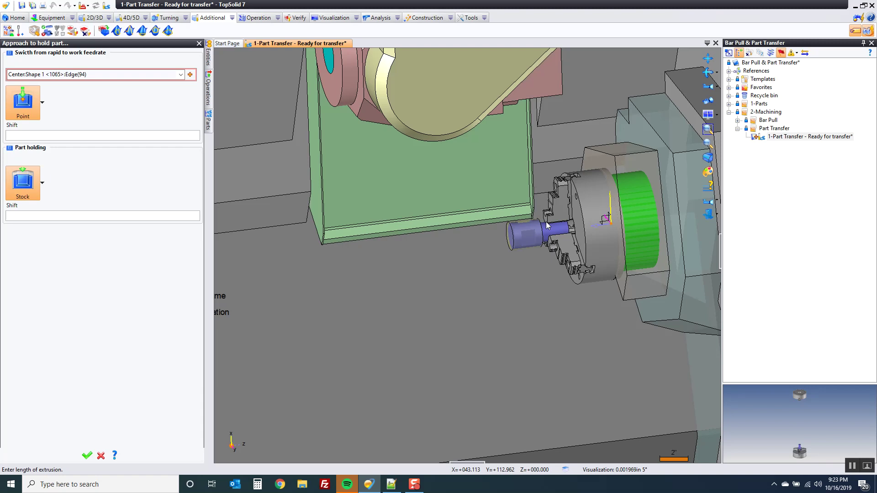
pyautogui.click(378, 18)
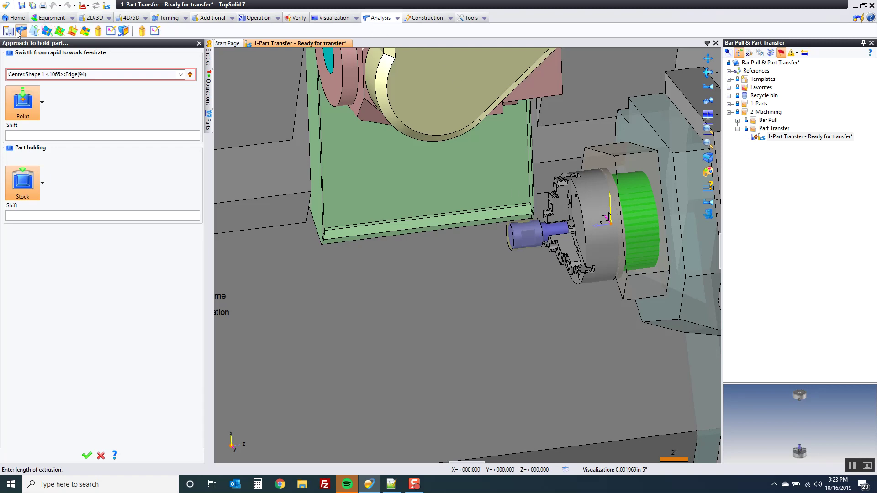
# - Measure from the Sub Spindle Frame to the chuck jaw vertex, giving a Z delta of -4.73622
pyautogui.click(21, 31)
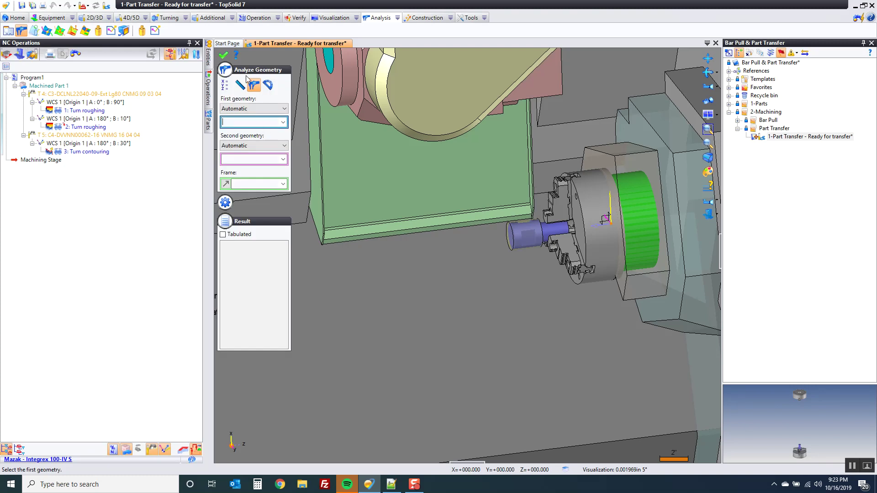
pyautogui.scroll(3, 619, 217)
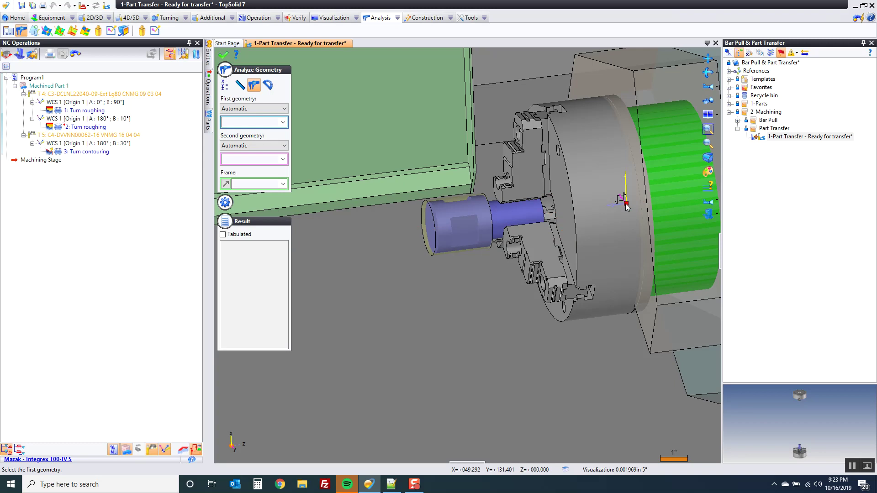
pyautogui.click(626, 206)
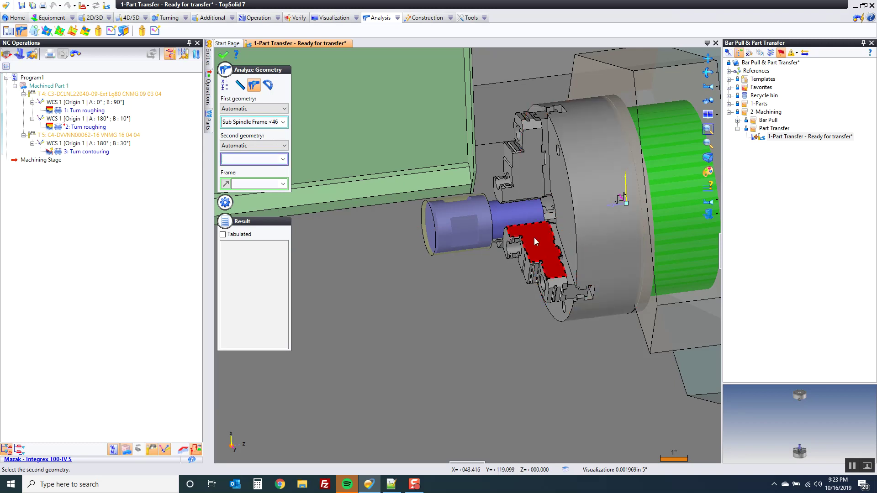
pyautogui.scroll(5, 503, 229)
pyautogui.click(461, 225)
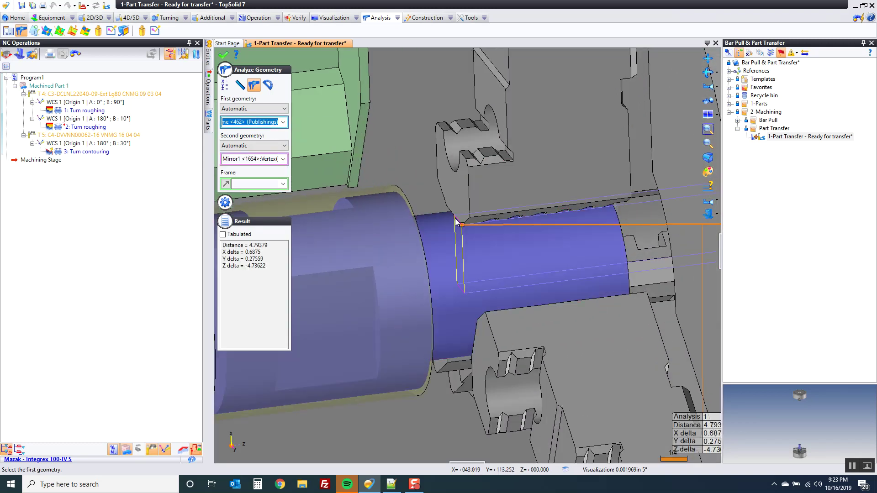
pyautogui.scroll(-5, 462, 226)
pyautogui.moveTo(513, 273); pyautogui.dragTo(546, 258)
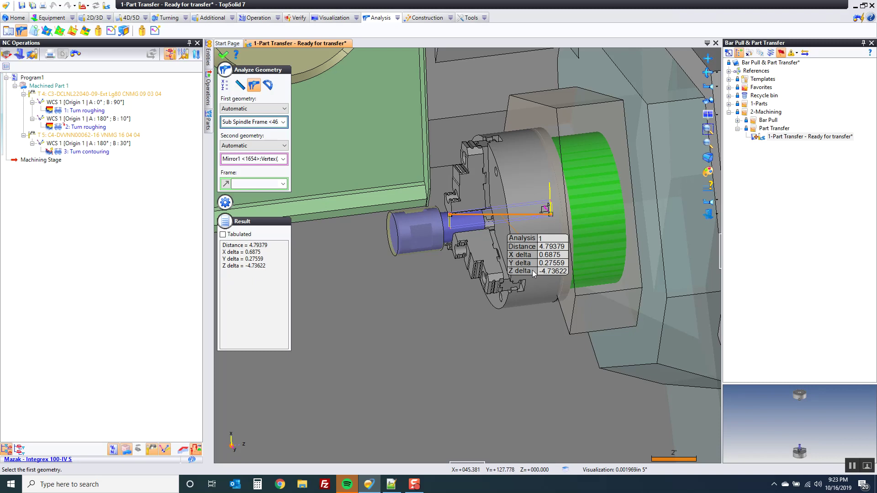
pyautogui.moveTo(552, 273)
pyautogui.mouseDown()
pyautogui.moveTo(560, 269)
pyautogui.moveTo(549, 273)
pyautogui.mouseUp()
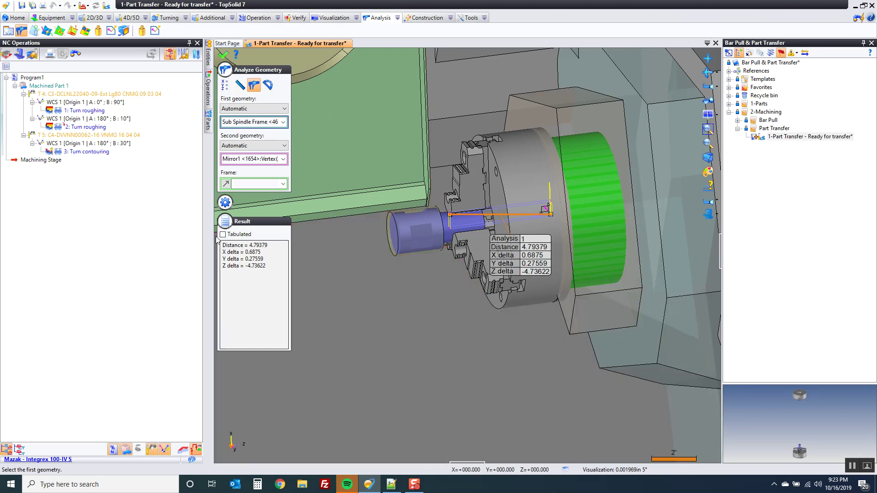
# - Copy the Z delta value 4.73622 from the measurement result and finish measuring
pyautogui.click(225, 221)
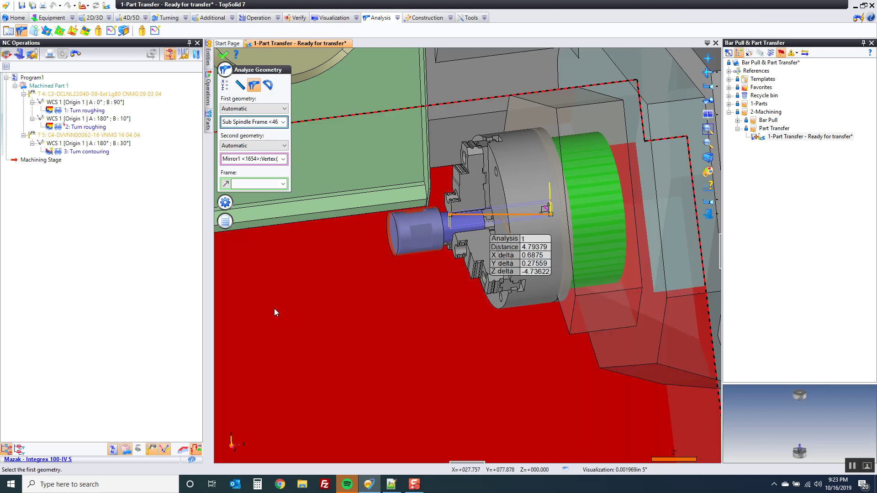
pyautogui.click(225, 221)
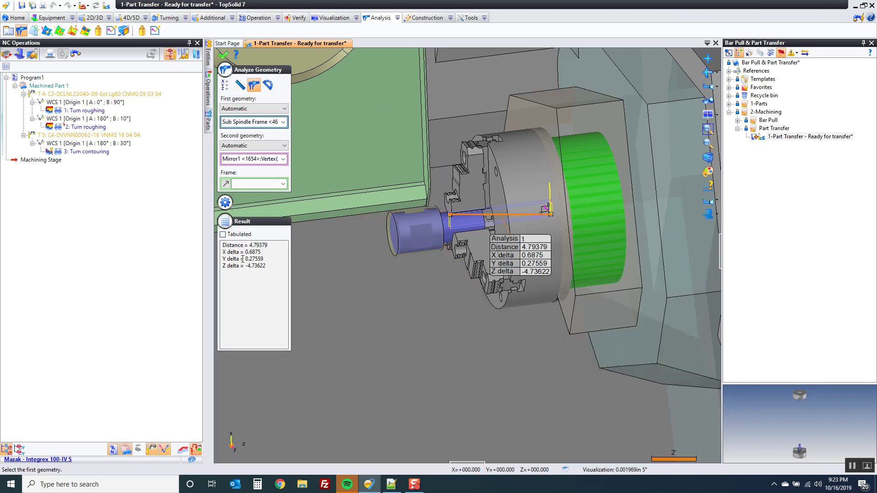
pyautogui.moveTo(274, 274)
pyautogui.mouseDown()
pyautogui.moveTo(224, 245)
pyautogui.moveTo(265, 269)
pyautogui.mouseUp()
pyautogui.doubleClick(270, 266)
pyautogui.rightClick(258, 268)
pyautogui.click(277, 296)
pyautogui.click(223, 56)
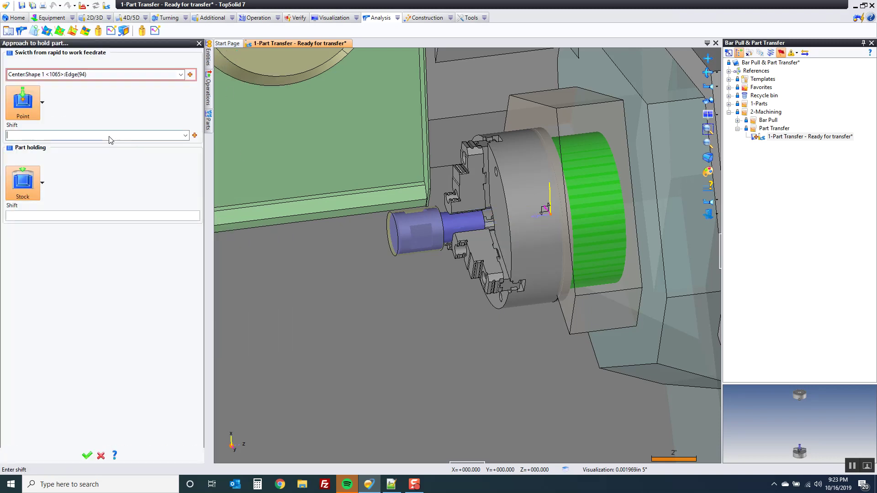
# - Shift the feed switch point by 5.73622 in (4.73622+1)
pyautogui.click(110, 136)
pyautogui.scroll(3, 451, 208)
pyautogui.moveTo(452, 207); pyautogui.dragTo(397, 310, button='middle')
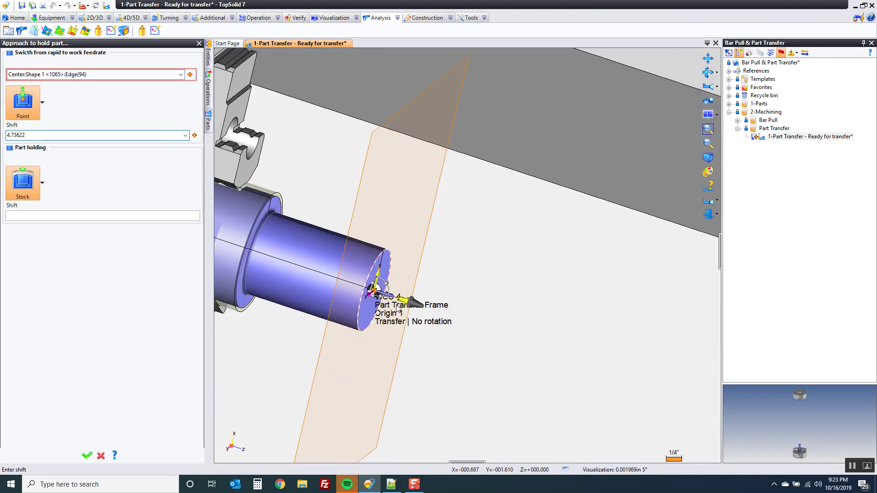
pyautogui.scroll(-3, 516, 306)
pyautogui.moveTo(516, 306); pyautogui.dragTo(517, 310, button='middle')
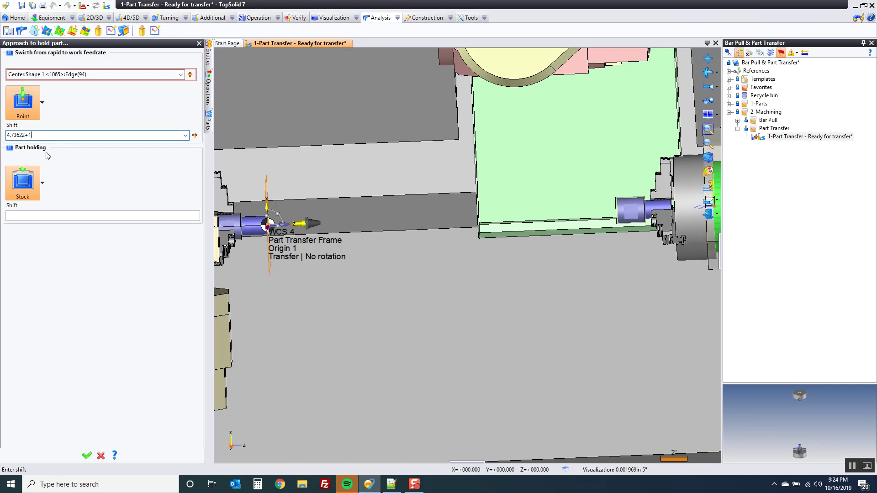
# - Hold the part at its end-face centre point shifted 3.23622 in, and confirm the approach
pyautogui.click(42, 182)
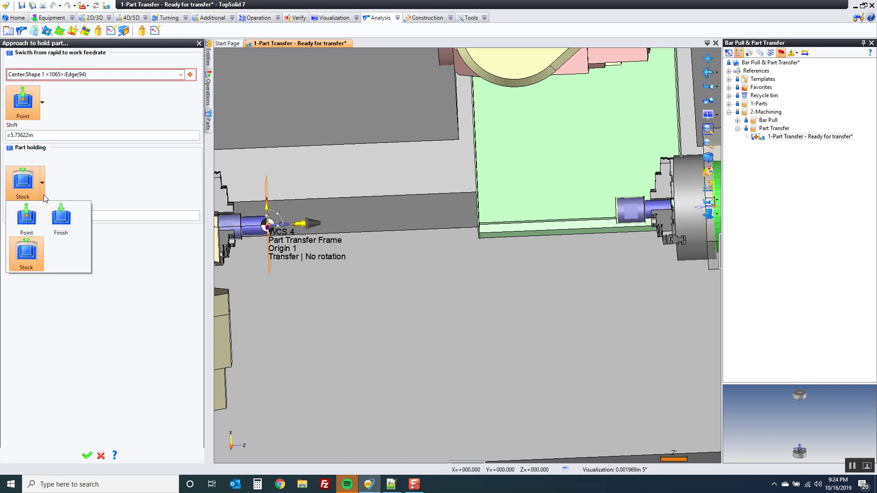
pyautogui.click(33, 227)
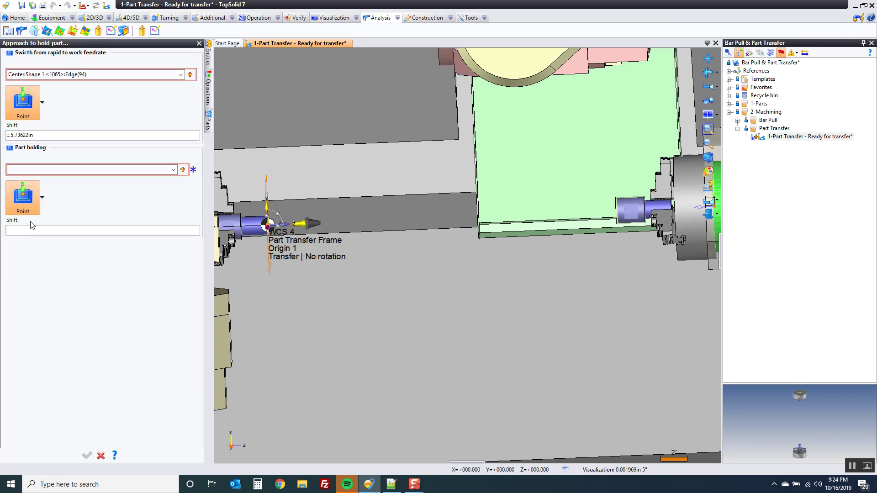
pyautogui.click(35, 169)
pyautogui.moveTo(365, 256); pyautogui.dragTo(379, 200, button='middle')
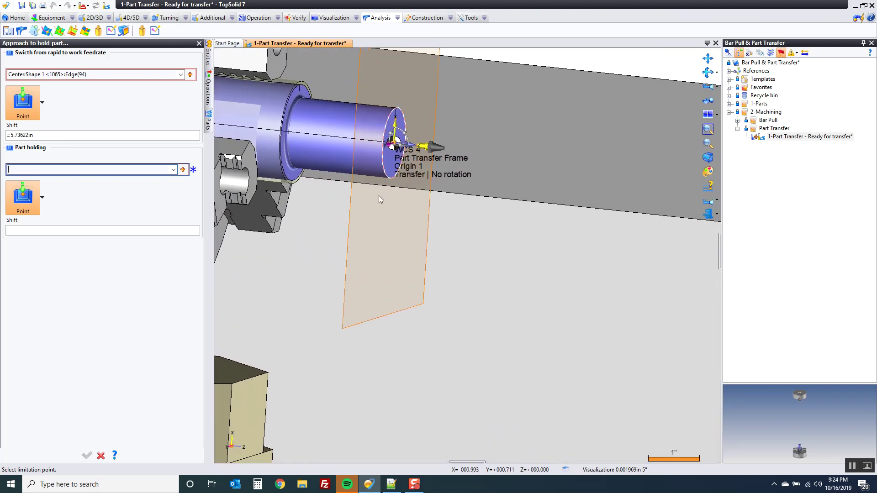
pyautogui.click(391, 183)
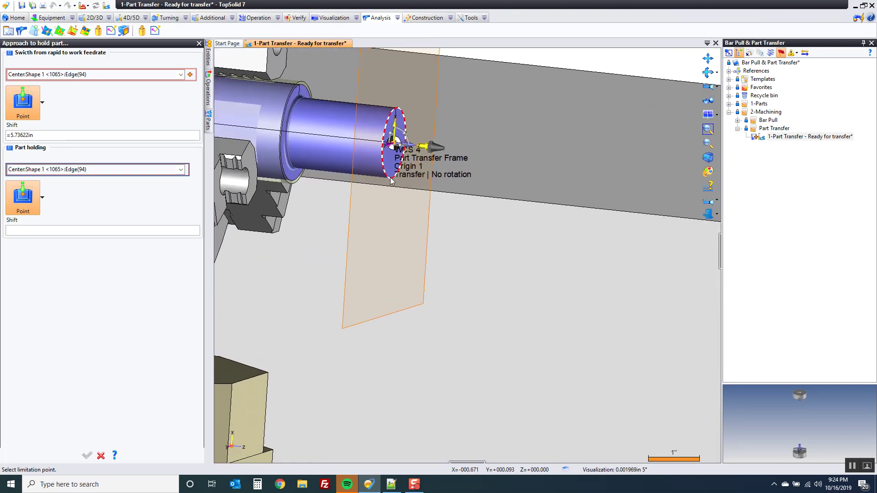
pyautogui.click(25, 231)
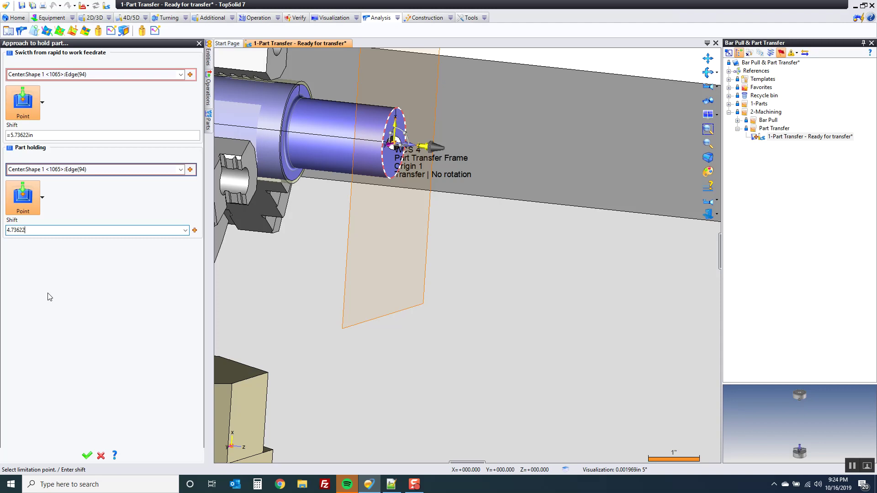
pyautogui.write('-1.5')
pyautogui.press('Return')
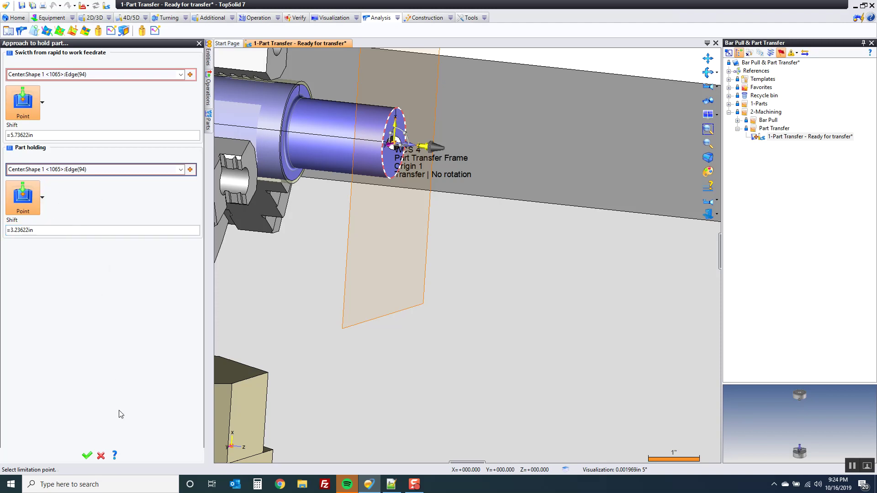
pyautogui.click(87, 455)
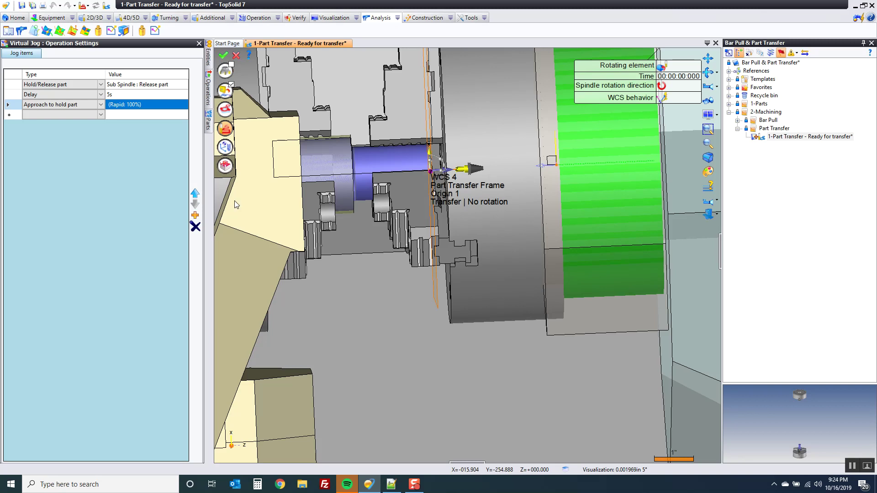
# - Add a Hold/Release part step that holds the part on the Sub Spindle
pyautogui.click(95, 117)
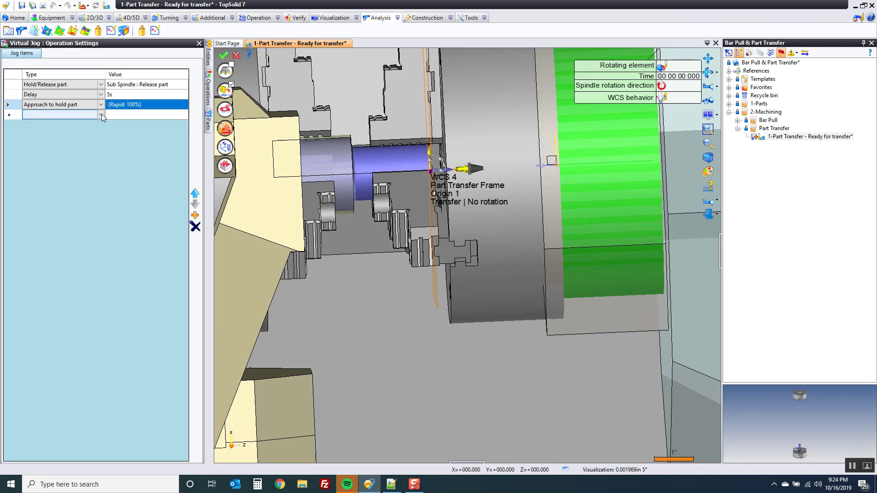
pyautogui.click(101, 115)
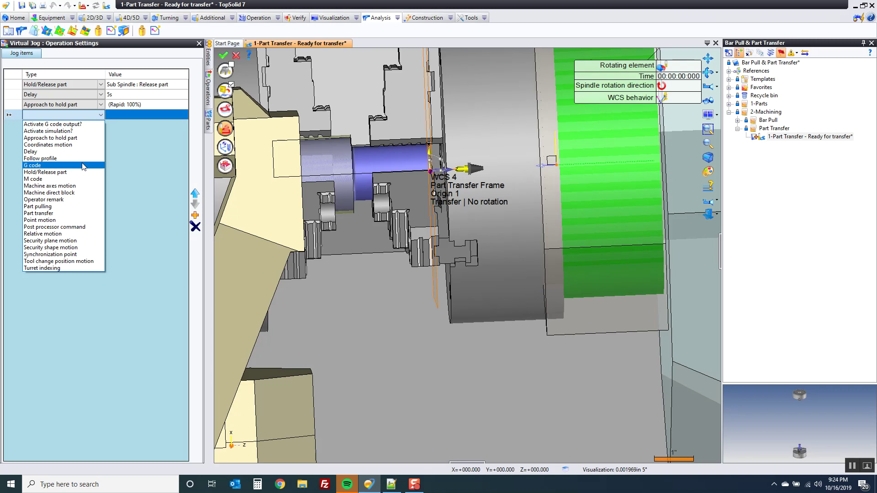
pyautogui.click(84, 172)
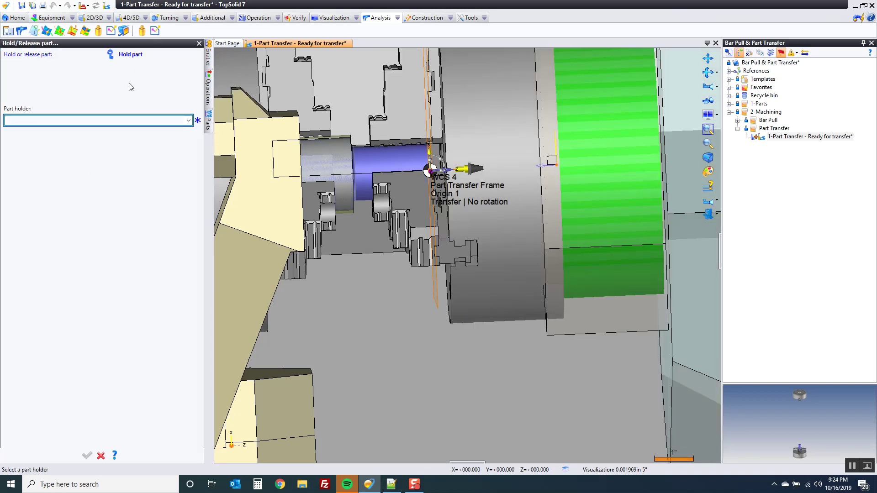
pyautogui.click(188, 120)
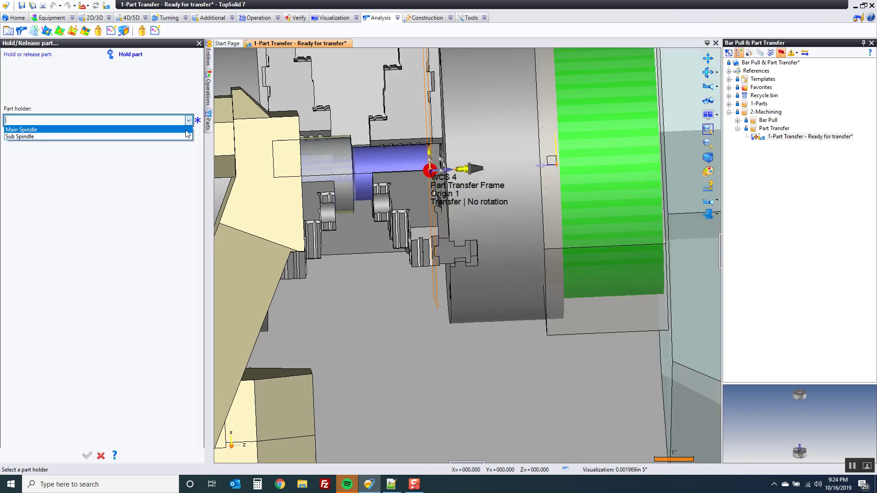
pyautogui.click(183, 136)
pyautogui.click(86, 455)
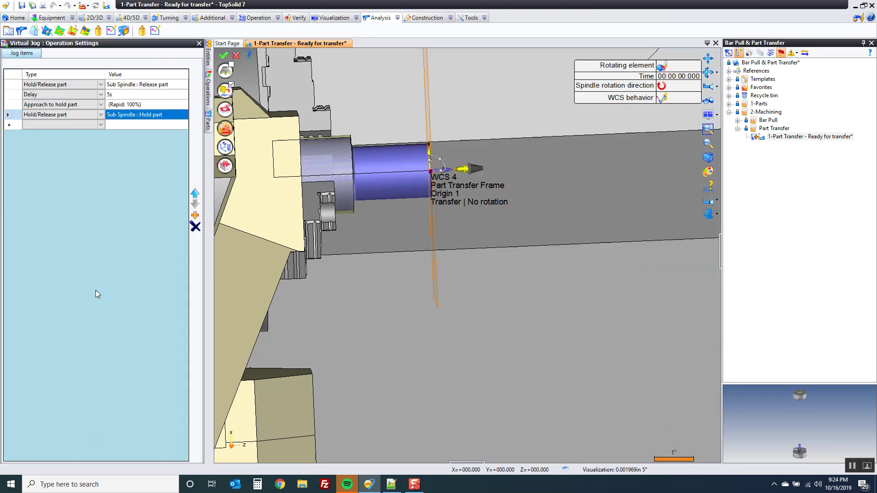
# - Add a 5 s Delay step to the jog
pyautogui.click(100, 127)
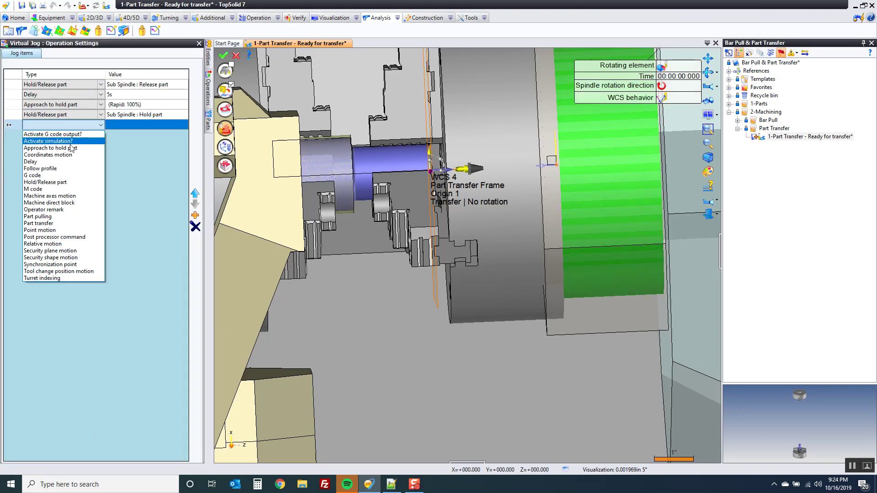
pyautogui.click(64, 163)
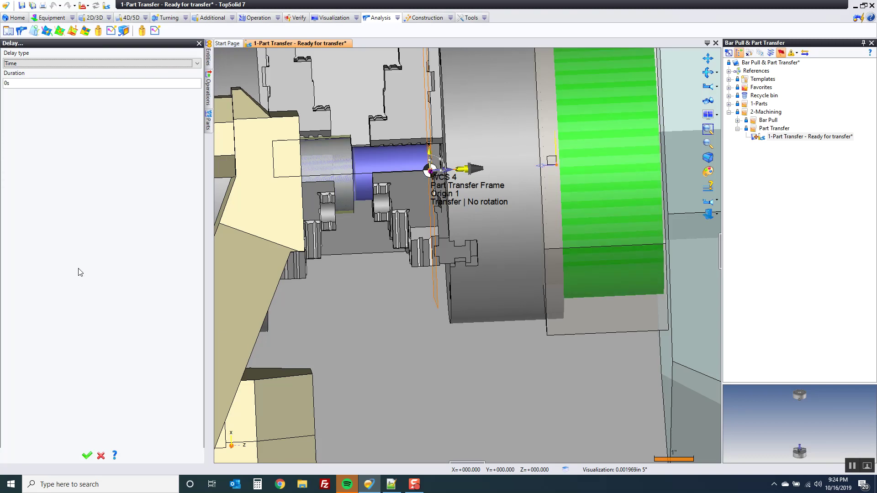
pyautogui.click(32, 85)
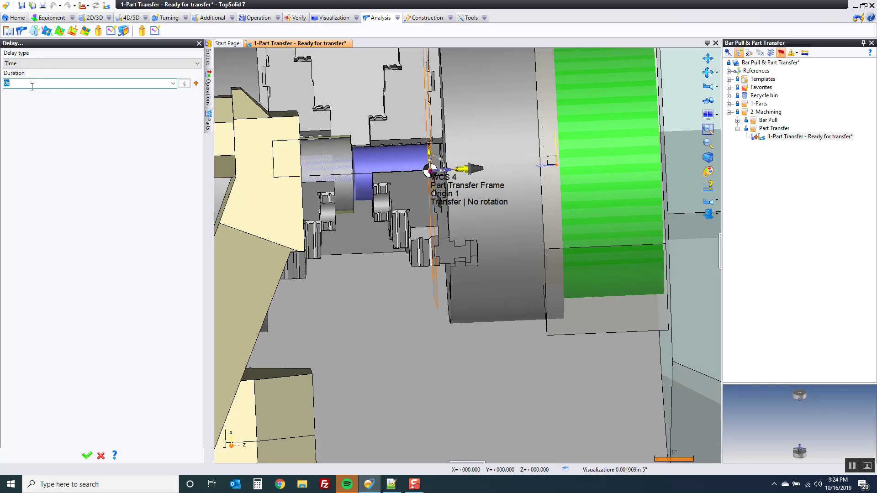
pyautogui.write('5')
pyautogui.click(86, 455)
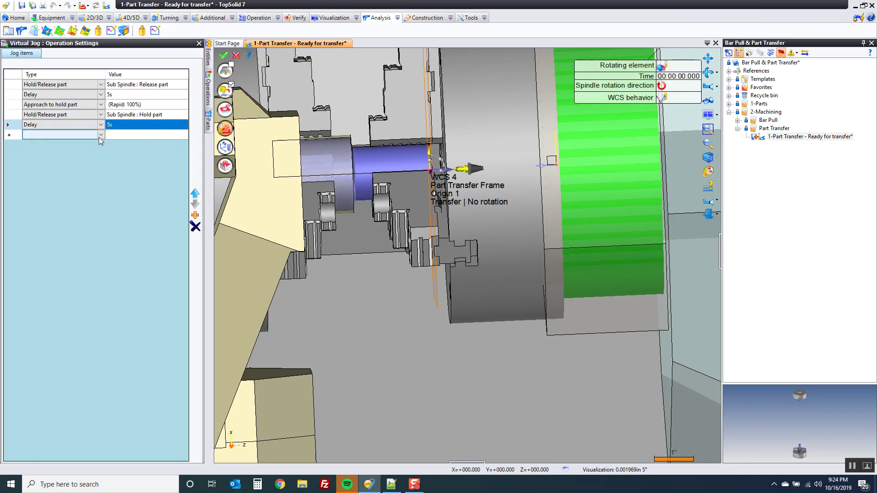
# - Add a Hold/Release part step that releases the part from the Main Spindle
pyautogui.click(99, 137)
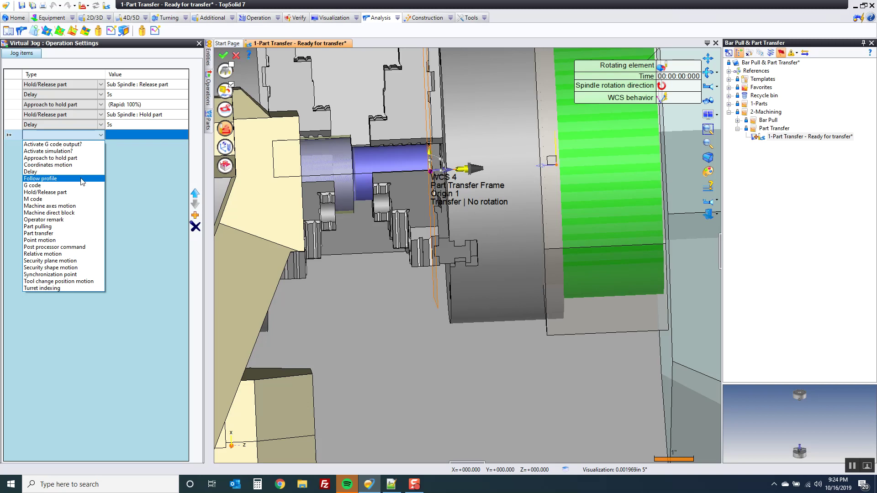
pyautogui.click(68, 193)
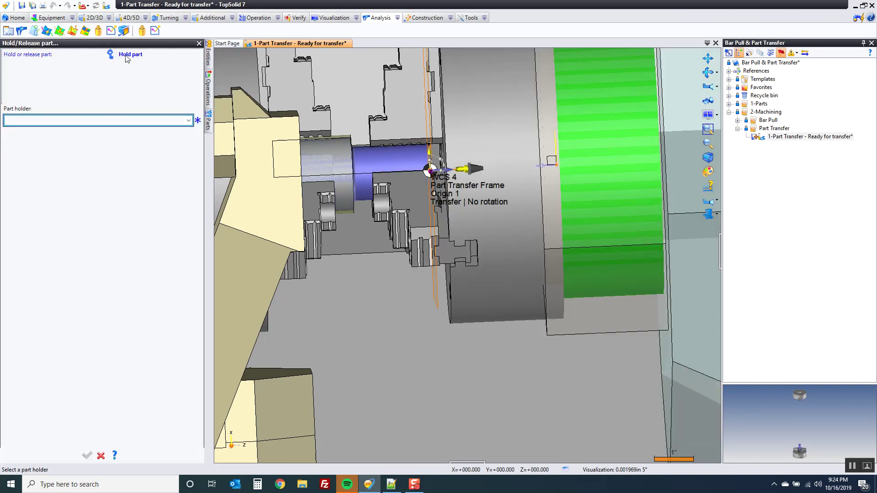
pyautogui.click(64, 83)
pyautogui.click(187, 121)
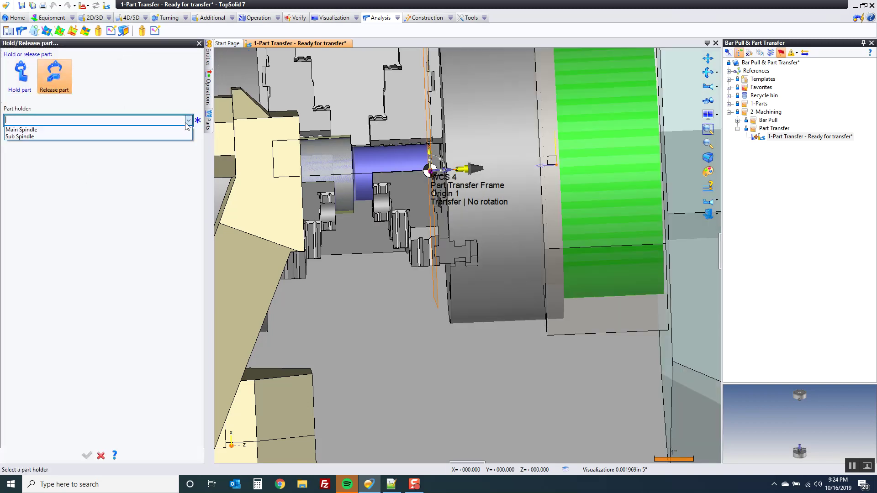
pyautogui.click(164, 130)
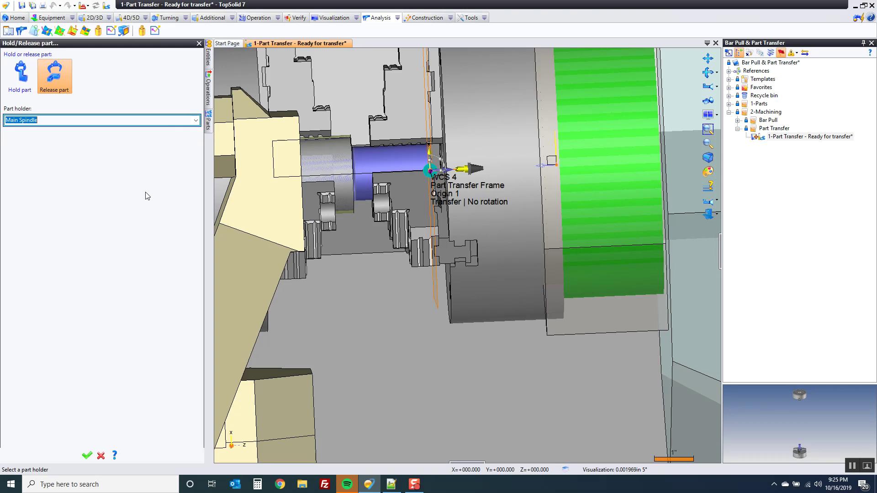
pyautogui.click(86, 455)
# - Add another 5 s Delay followed by a Part transfer step
pyautogui.click(73, 144)
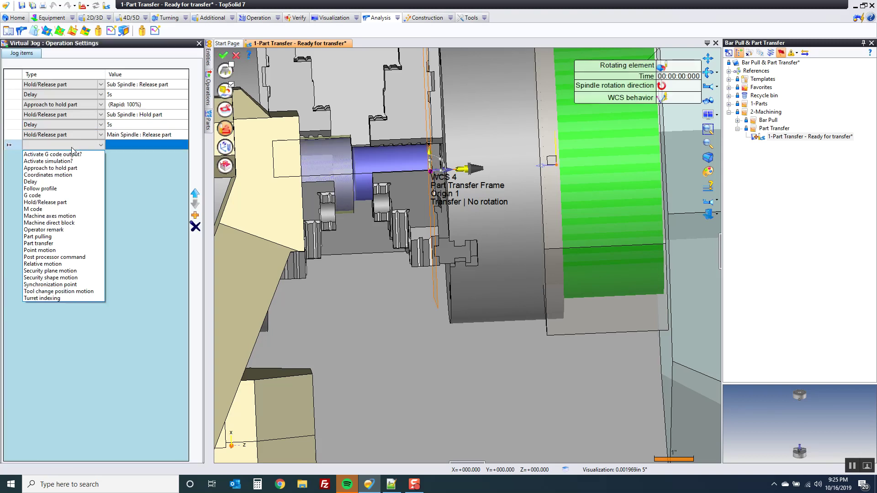
pyautogui.click(51, 184)
pyautogui.click(34, 83)
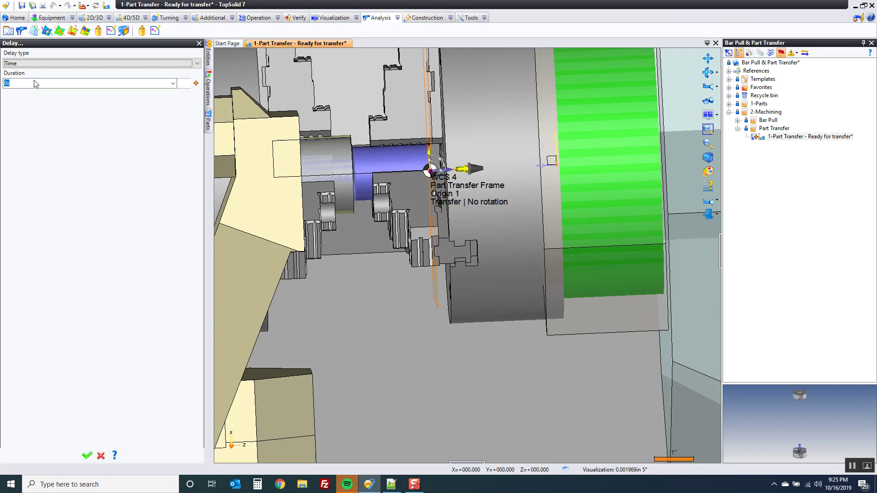
pyautogui.write('5')
pyautogui.press('Return')
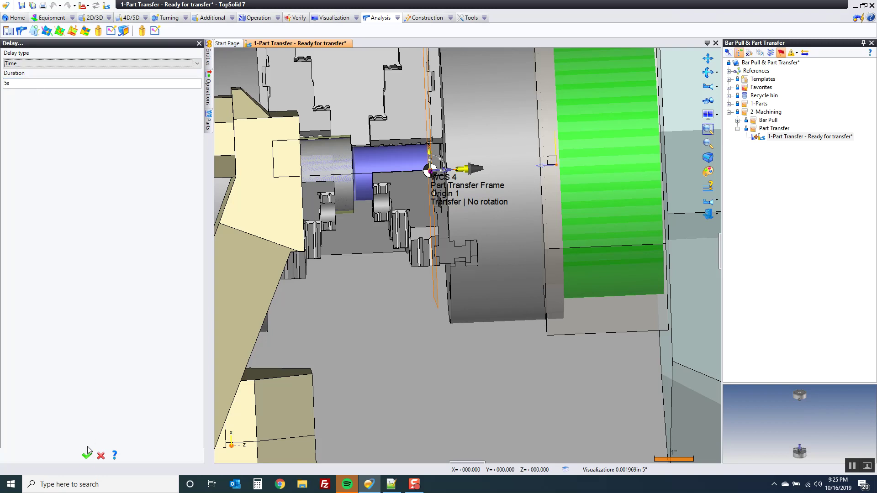
pyautogui.click(87, 454)
pyautogui.click(102, 155)
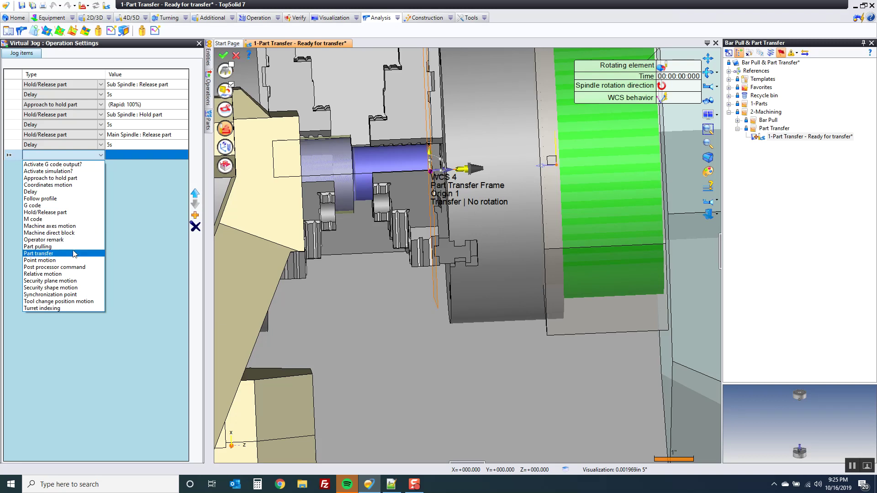
pyautogui.click(74, 254)
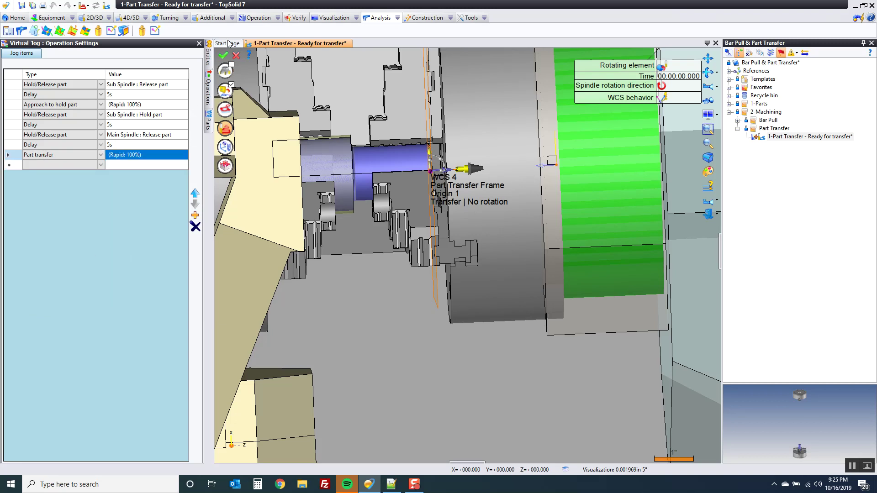
# - Validate the Virtual Jog as operation 4 and play its part-transfer simulation
pyautogui.click(224, 56)
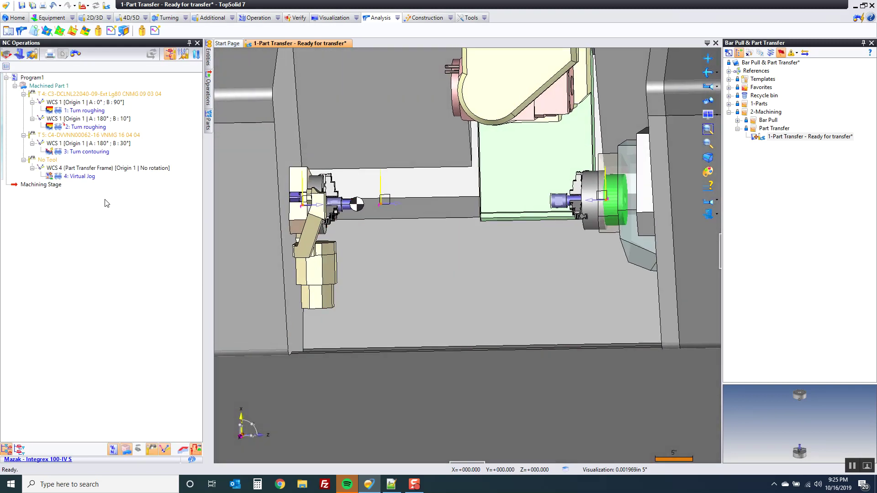
pyautogui.click(50, 177)
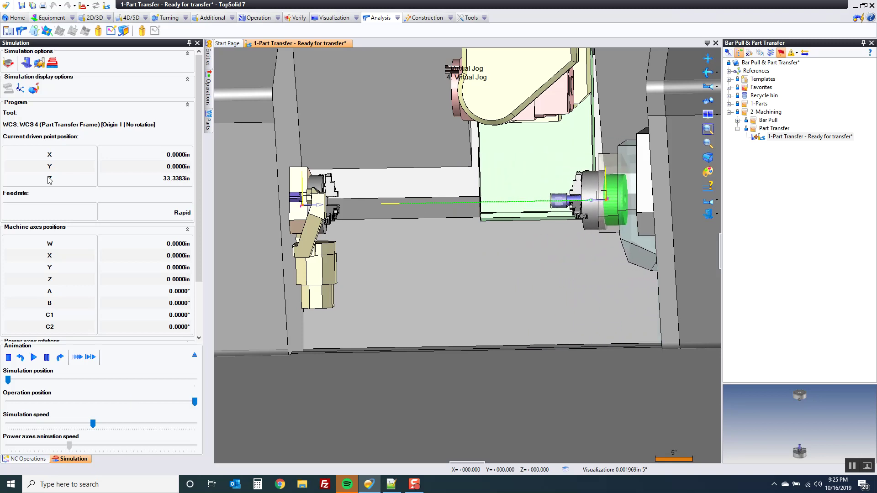
pyautogui.press('Escape')
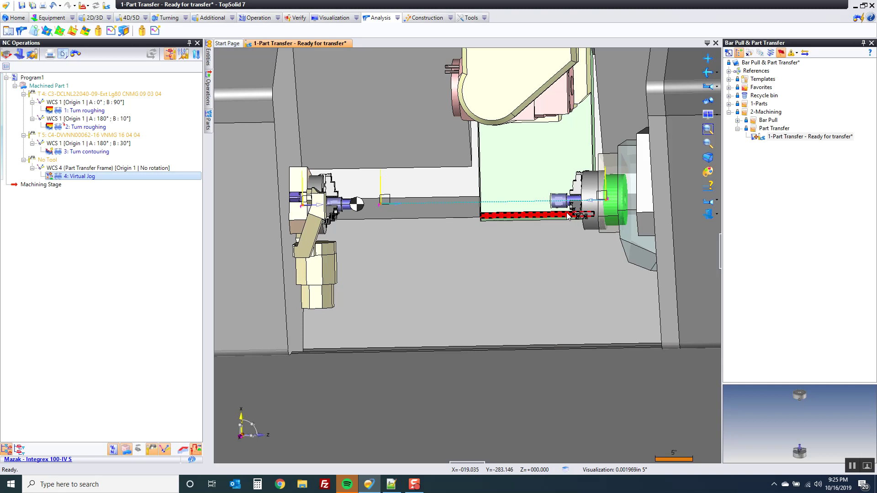
# - Switch to the Remachining Stage for Machined Part 2
pyautogui.click(408, 145)
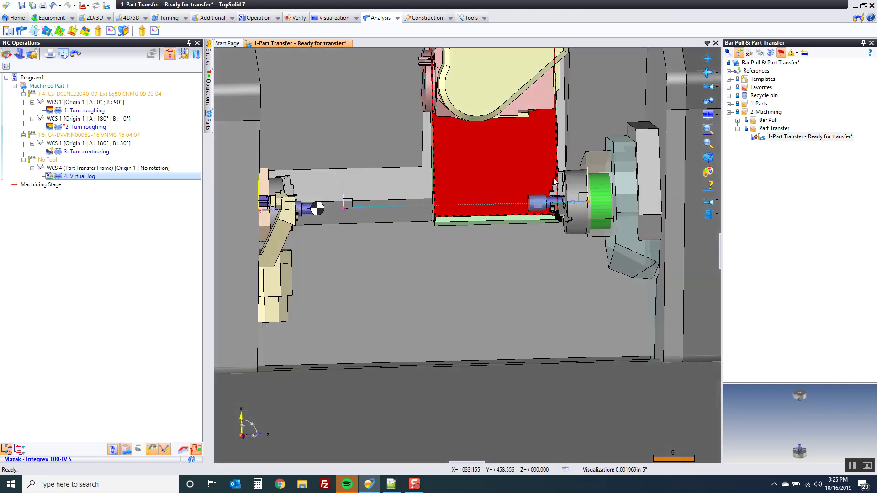
pyautogui.click(86, 5)
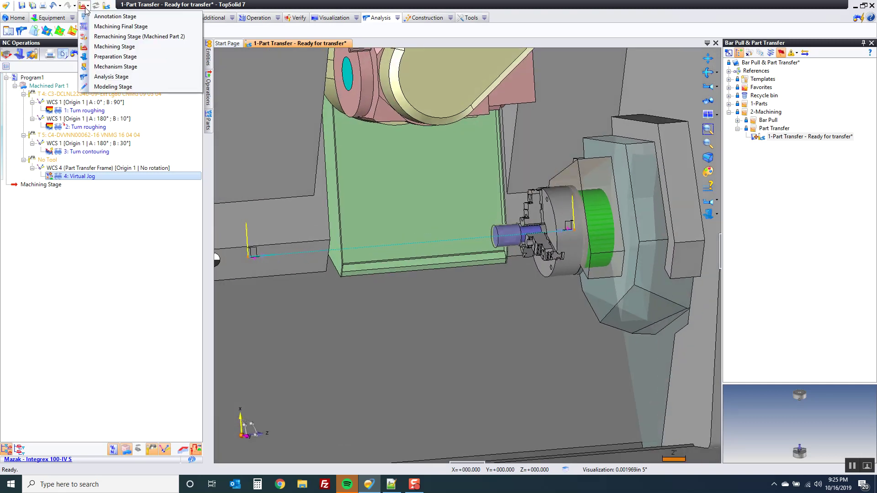
pyautogui.click(112, 38)
pyautogui.scroll(6, 607, 305)
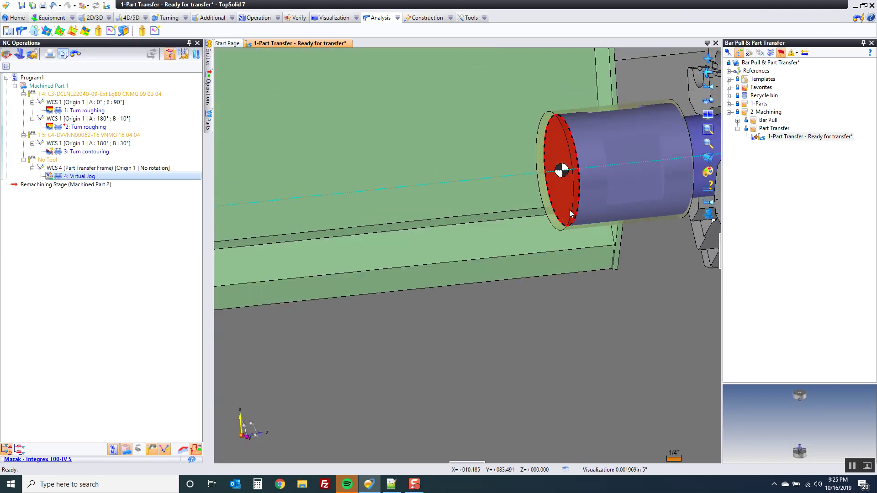
# - Start a turning Roughing operation on the sub-spindle part's end face using tool T4
pyautogui.rightClick(565, 205)
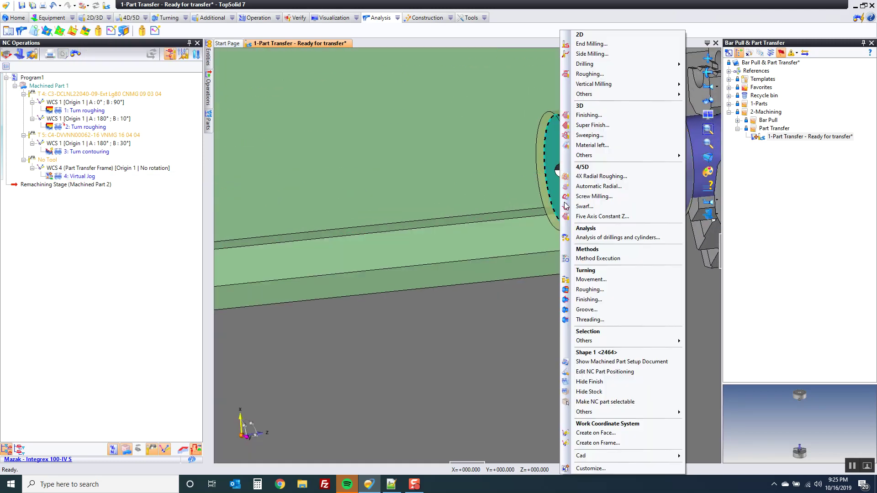
pyautogui.click(591, 290)
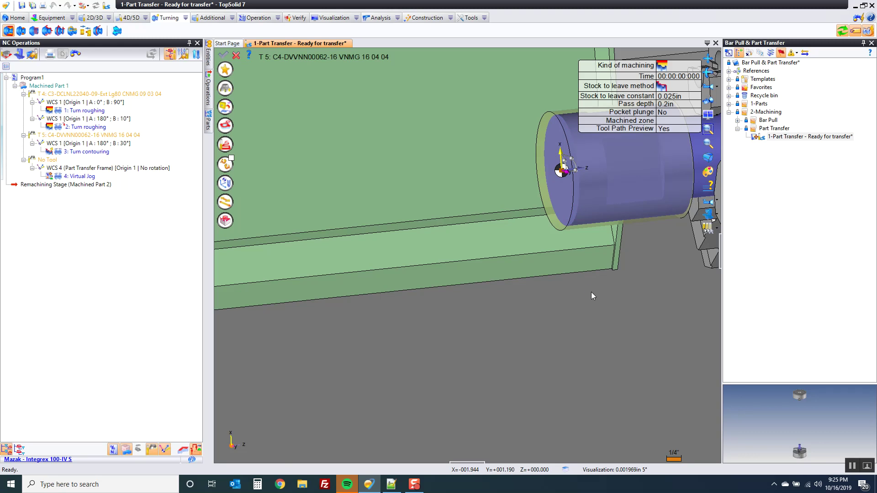
pyautogui.click(226, 88)
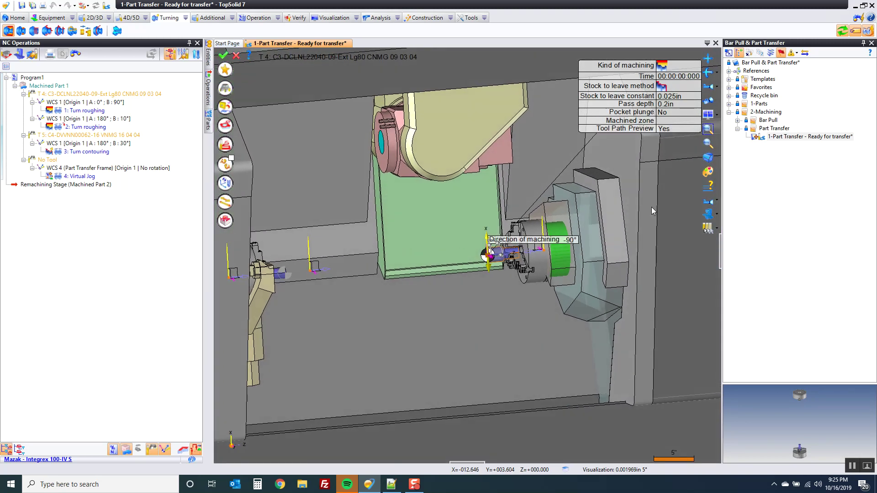
pyautogui.click(716, 219)
pyautogui.click(735, 234)
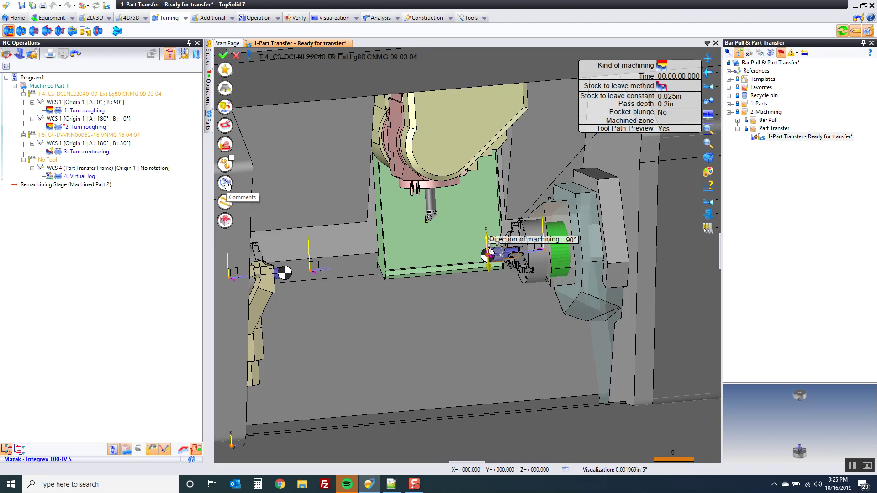
pyautogui.click(225, 183)
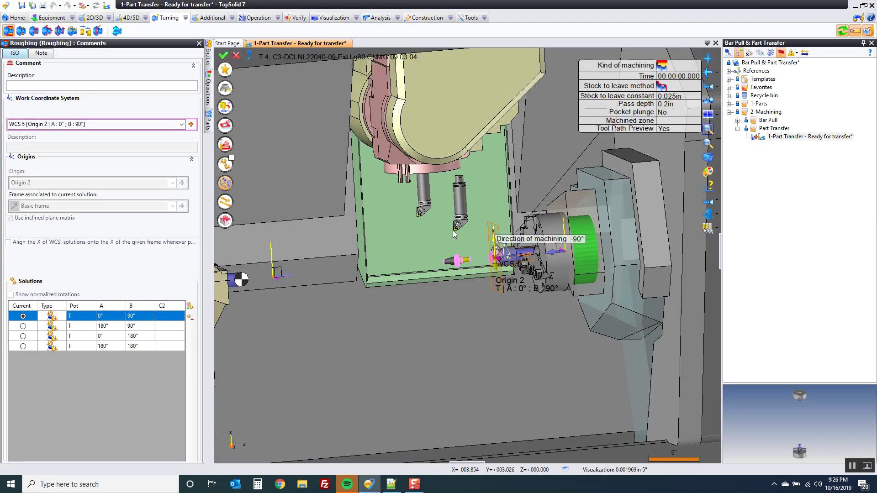
# - Make the A 180°, B 90° WCS 5 solution current and validate the T4 roughing
pyautogui.click(134, 327)
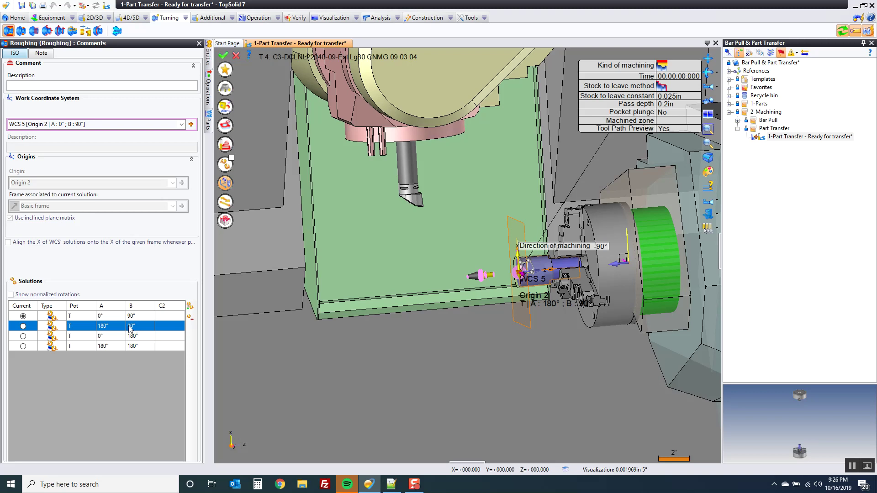
pyautogui.click(24, 327)
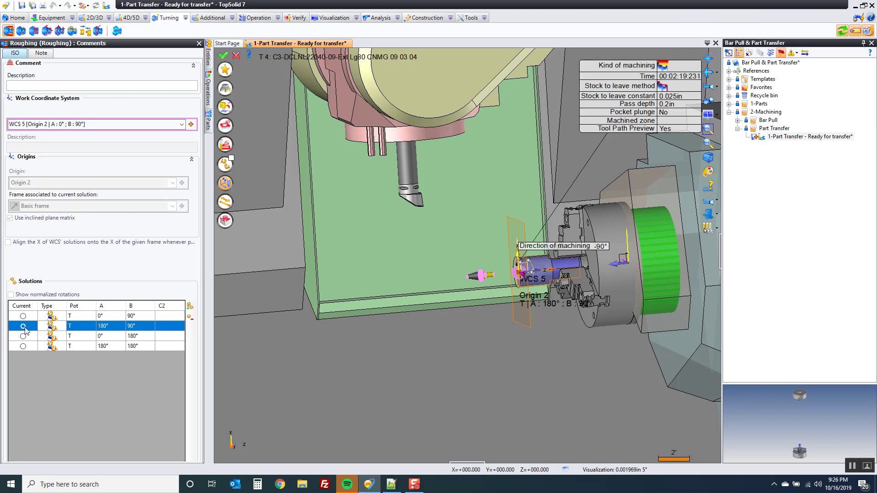
pyautogui.scroll(3, 512, 270)
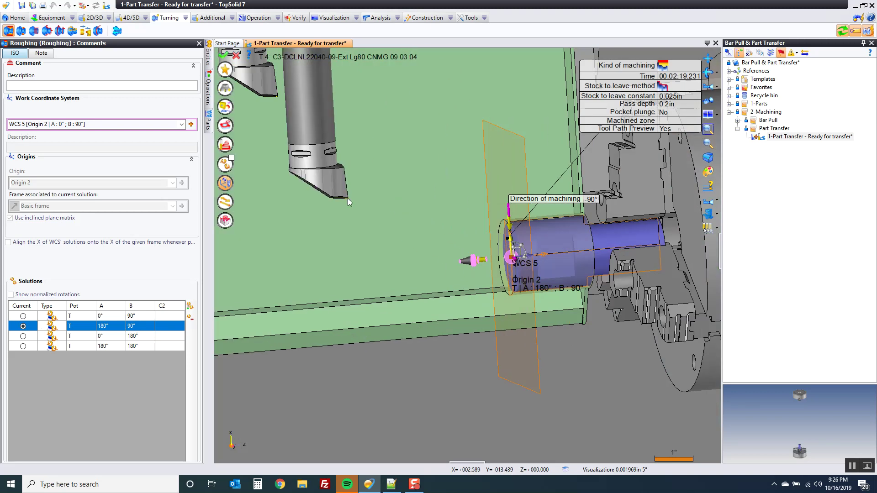
pyautogui.press('Return')
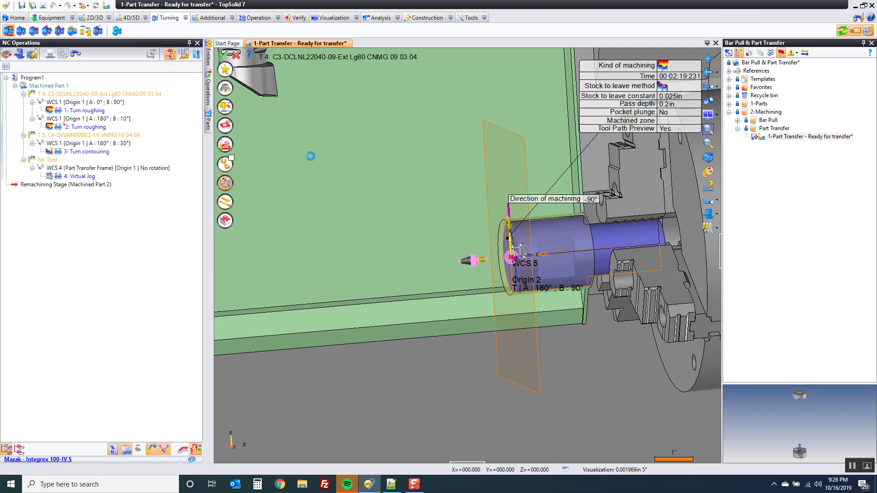